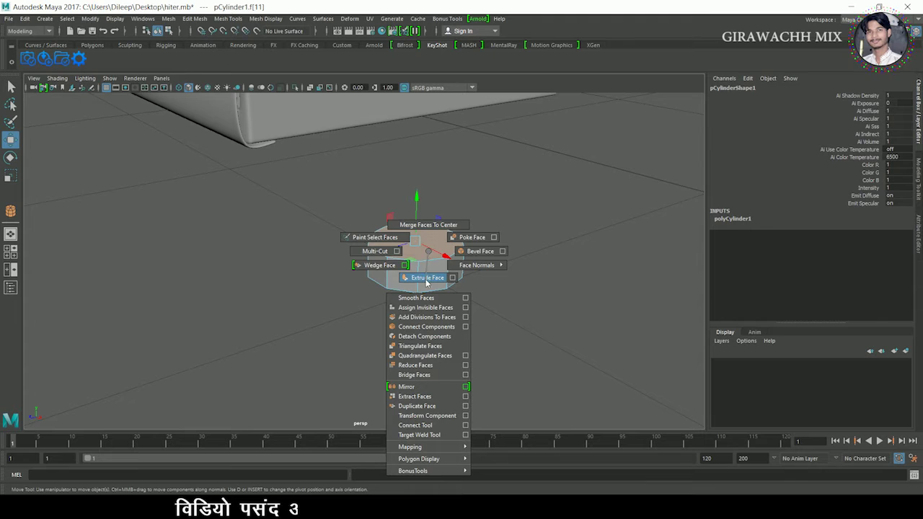
# Step: Scale the cylinder's raised top face inward and extrude it upward to form a narrow neck
pyautogui.press('r')
pyautogui.moveTo(419, 246); pyautogui.dragTo(391, 252)
pyautogui.keyDown('shift'); pyautogui.moveTo(378, 252); pyautogui.dragTo(426, 269, button='right'); pyautogui.keyUp('shift')
pyautogui.moveTo(417, 211); pyautogui.dragTo(419, 208)
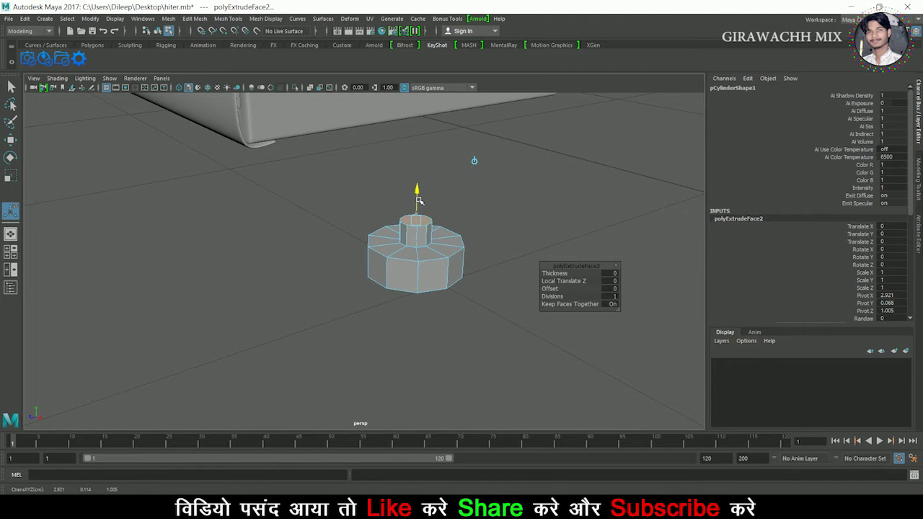
# Step: Extrude the neck's top face, widen it about 1.82 times, and extrude it upward about 0.017 as a cap
pyautogui.click(404, 252)
pyautogui.keyDown('shift'); pyautogui.moveTo(402, 218); pyautogui.dragTo(403, 243, button='right'); pyautogui.keyUp('shift')
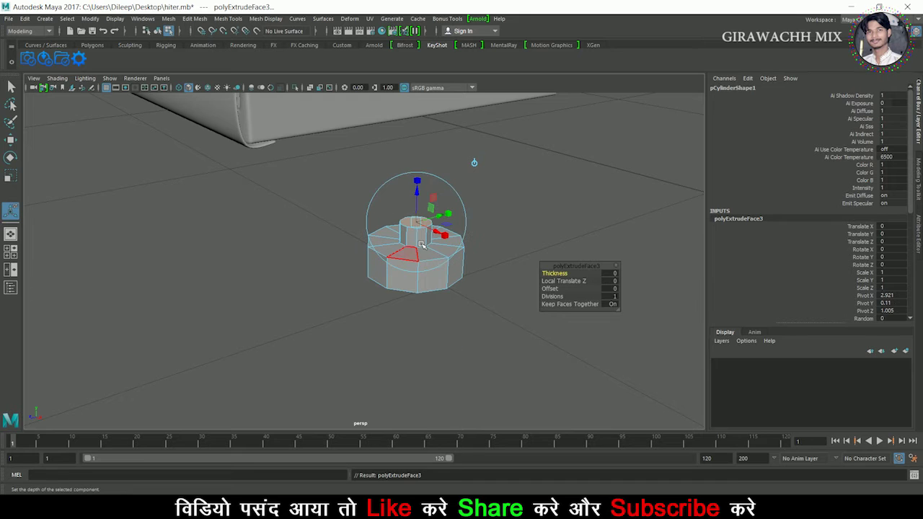
pyautogui.press('r')
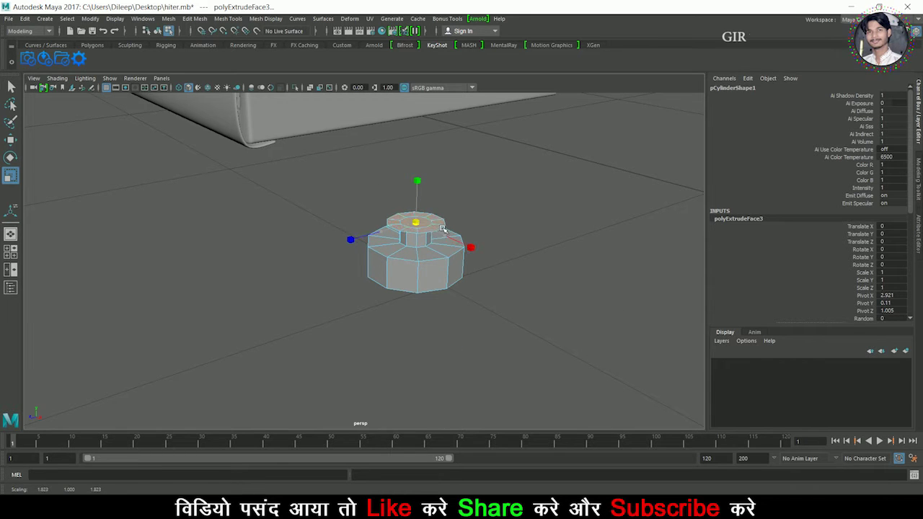
pyautogui.keyDown('shift'); pyautogui.moveTo(420, 223); pyautogui.dragTo(426, 256, button='right'); pyautogui.keyUp('shift')
pyautogui.moveTo(421, 202); pyautogui.dragTo(522, 238)
# Step: Select all neck and cap faces in the front view and duplicate them as a separate piece
pyautogui.keyDown('alt'); pyautogui.moveTo(522, 237); pyautogui.dragTo(285, 230, button='middle'); pyautogui.keyUp('alt')
pyautogui.keyDown('alt'); pyautogui.moveTo(284, 229); pyautogui.dragTo(380, 250, button='right'); pyautogui.keyUp('alt')
pyautogui.keyDown('alt'); pyautogui.moveTo(380, 275); pyautogui.dragTo(387, 267); pyautogui.keyUp('alt')
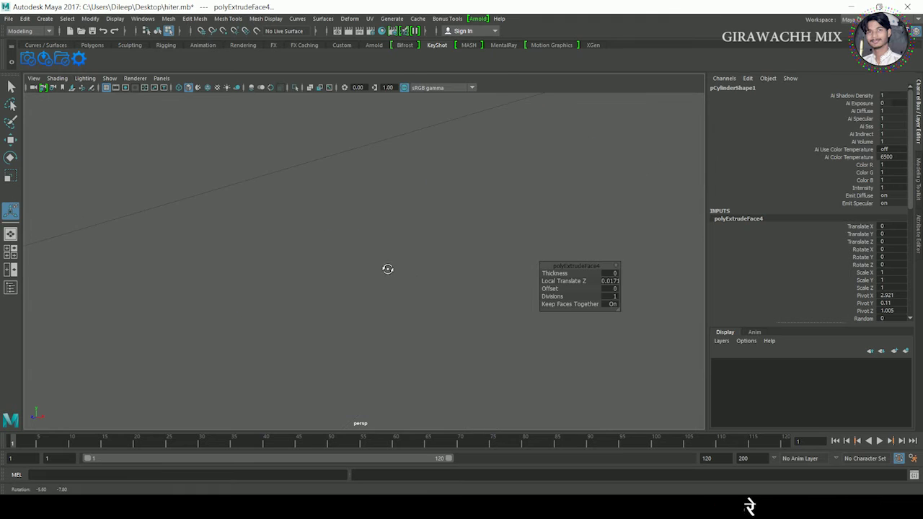
pyautogui.press('space')
pyautogui.press('space')
pyautogui.press('f')
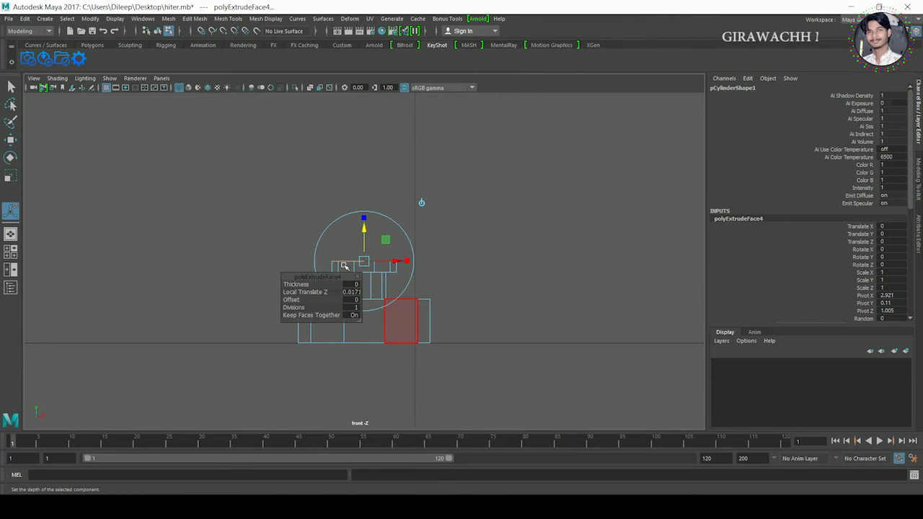
pyautogui.moveTo(357, 267); pyautogui.dragTo(408, 228, button='right')
pyautogui.moveTo(385, 281); pyautogui.dragTo(390, 252, button='right')
pyautogui.moveTo(441, 293); pyautogui.dragTo(440, 289)
pyautogui.scroll(2, 375, 284)
pyautogui.keyDown('shift'); pyautogui.moveTo(369, 273); pyautogui.dragTo(370, 431, button='right'); pyautogui.keyUp('shift')
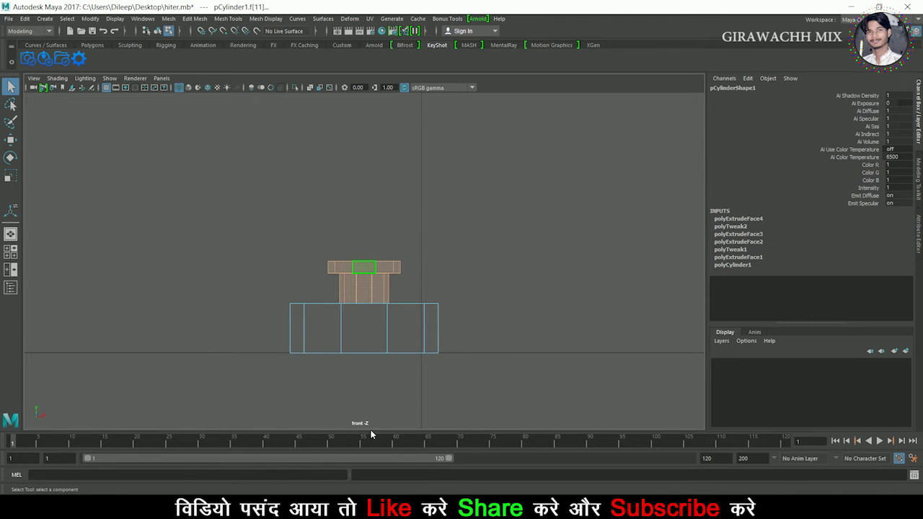
# Step: Move the duplicated neck and cap piece straight up about 0.071 in Y, above the base
pyautogui.moveTo(366, 235); pyautogui.dragTo(365, 189)
pyautogui.hotkey('ctrl', 'z')
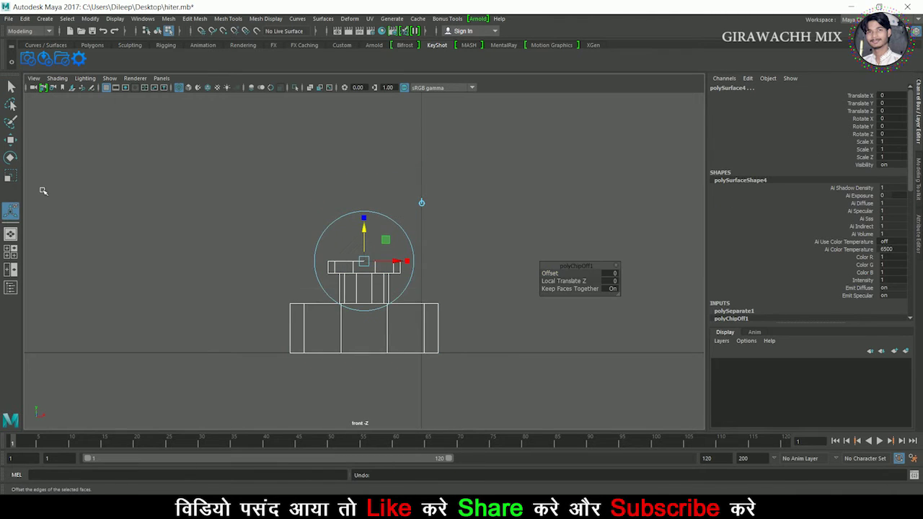
pyautogui.click(11, 141)
pyautogui.click(387, 334)
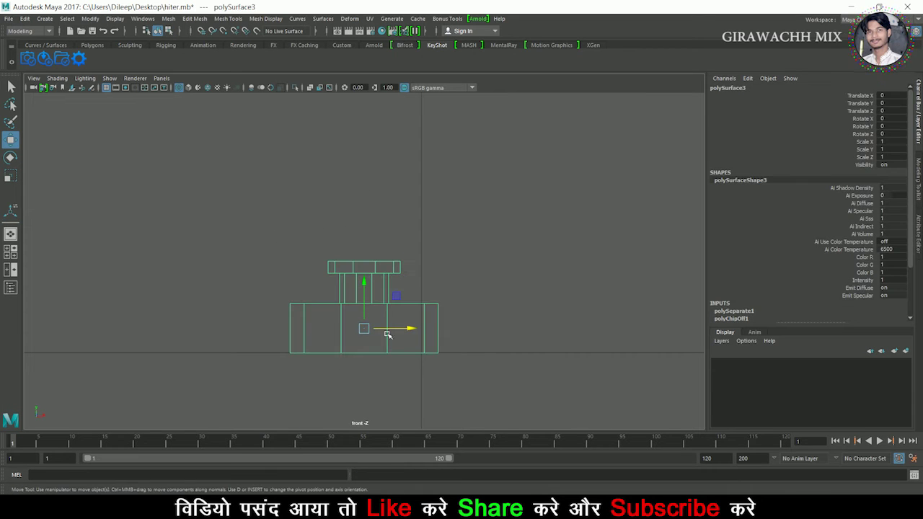
pyautogui.moveTo(427, 346); pyautogui.dragTo(423, 343)
pyautogui.moveTo(371, 290); pyautogui.dragTo(372, 238)
# Step: Delete the original neck and cap faces from the base cylinder
pyautogui.moveTo(402, 281); pyautogui.dragTo(401, 266, button='right')
pyautogui.moveTo(400, 275); pyautogui.dragTo(452, 291)
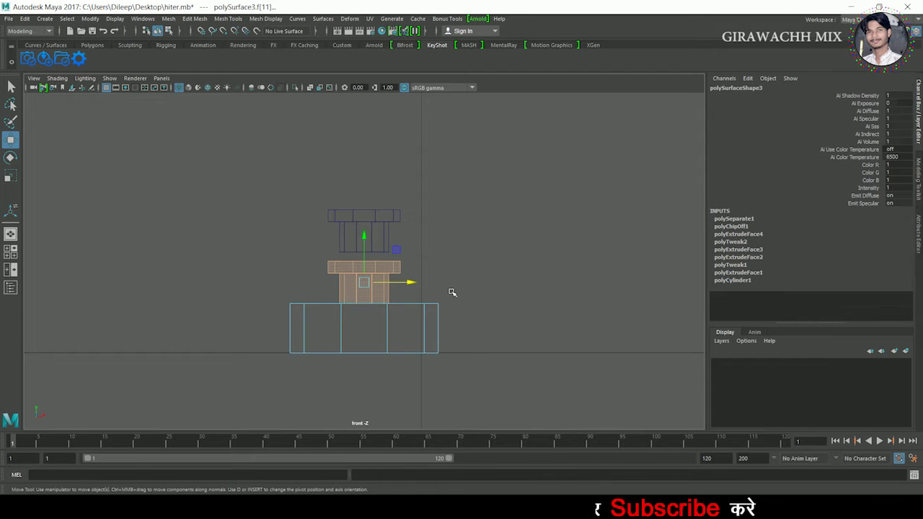
pyautogui.press('Delete')
# Step: Fill the open hole in the middle of the base cylinder's top
pyautogui.moveTo(384, 304); pyautogui.dragTo(492, 202, button='right')
pyautogui.press('space')
pyautogui.press('space')
pyautogui.press('f')
pyautogui.keyDown('alt'); pyautogui.moveTo(452, 245); pyautogui.dragTo(424, 263); pyautogui.keyUp('alt')
pyautogui.moveTo(418, 223); pyautogui.dragTo(408, 330, button='right')
pyautogui.doubleClick(411, 219)
# Step: Insert support edge loops on the base beside its top rim, just below that rim, and near its bottom edge
pyautogui.moveTo(248, 227); pyautogui.dragTo(204, 212, button='right')
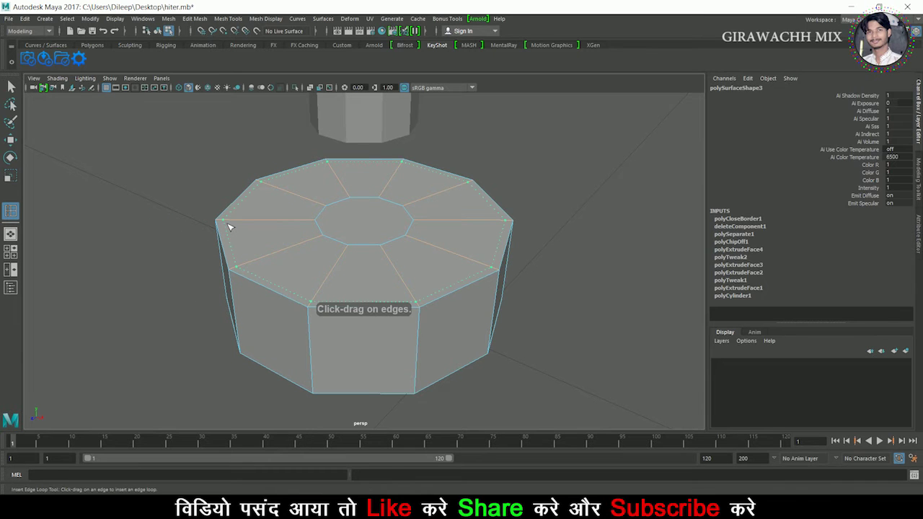
pyautogui.moveTo(224, 224); pyautogui.dragTo(222, 224)
pyautogui.keyDown('alt'); pyautogui.moveTo(227, 295); pyautogui.dragTo(251, 243); pyautogui.keyUp('alt')
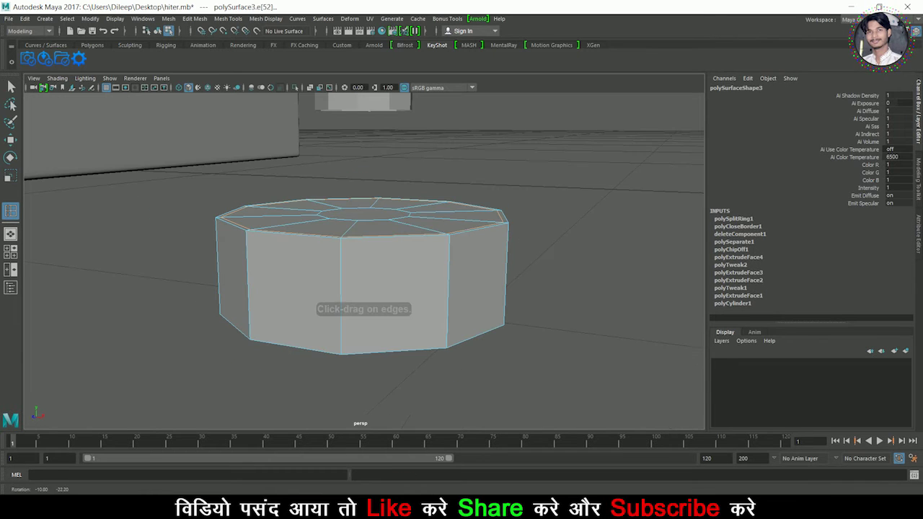
pyautogui.click(253, 240)
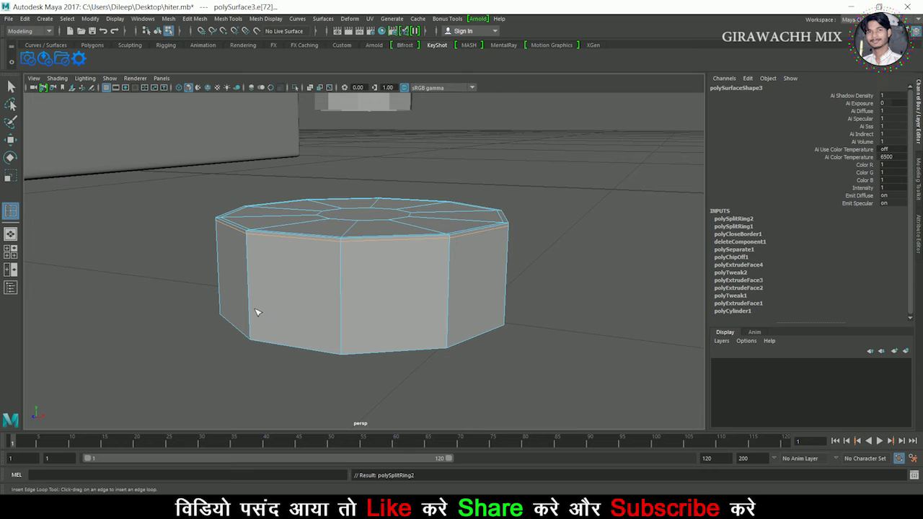
pyautogui.click(256, 335)
pyautogui.keyDown('alt'); pyautogui.moveTo(264, 336); pyautogui.dragTo(339, 320); pyautogui.keyUp('alt')
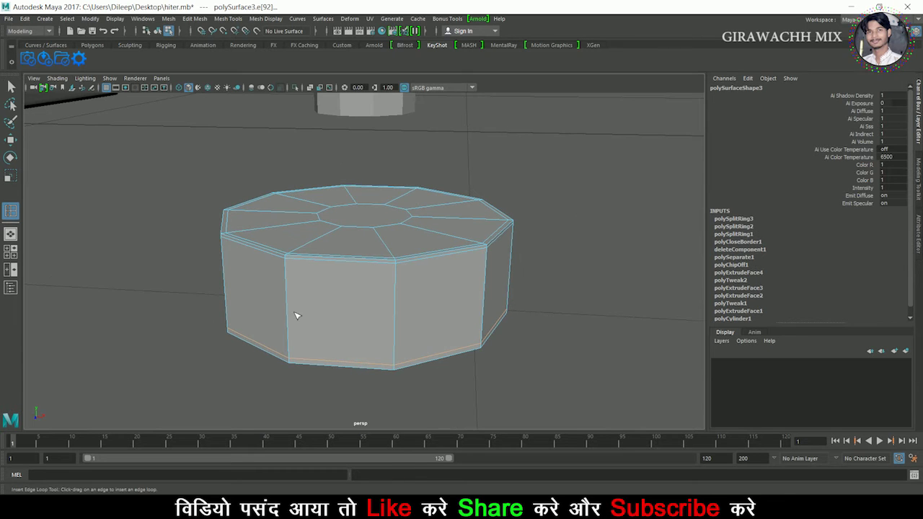
# Step: Return the base to object mode and display it with smooth preview
pyautogui.press('F8')
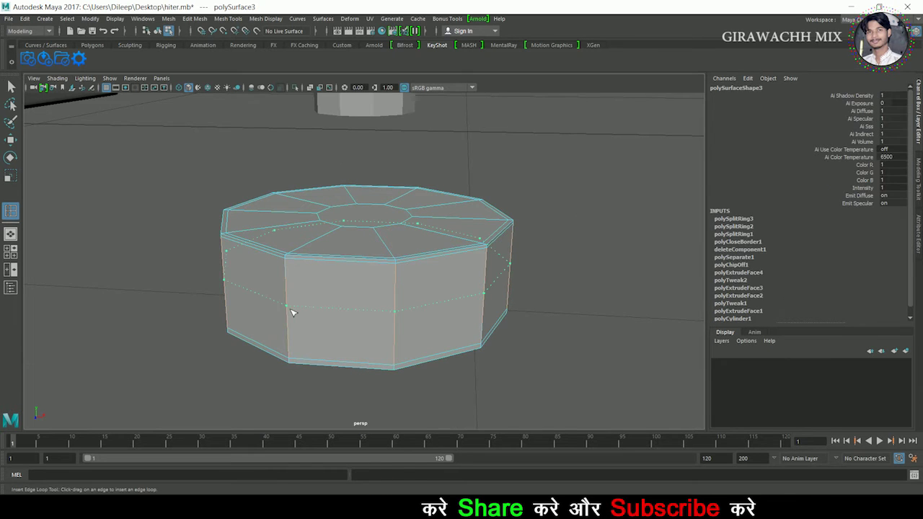
pyautogui.press('w')
pyautogui.moveTo(340, 222); pyautogui.dragTo(387, 209, button='right')
pyautogui.click(457, 223)
pyautogui.scroll(-5, 457, 223)
pyautogui.keyDown('alt'); pyautogui.moveTo(447, 217); pyautogui.dragTo(457, 237); pyautogui.keyUp('alt')
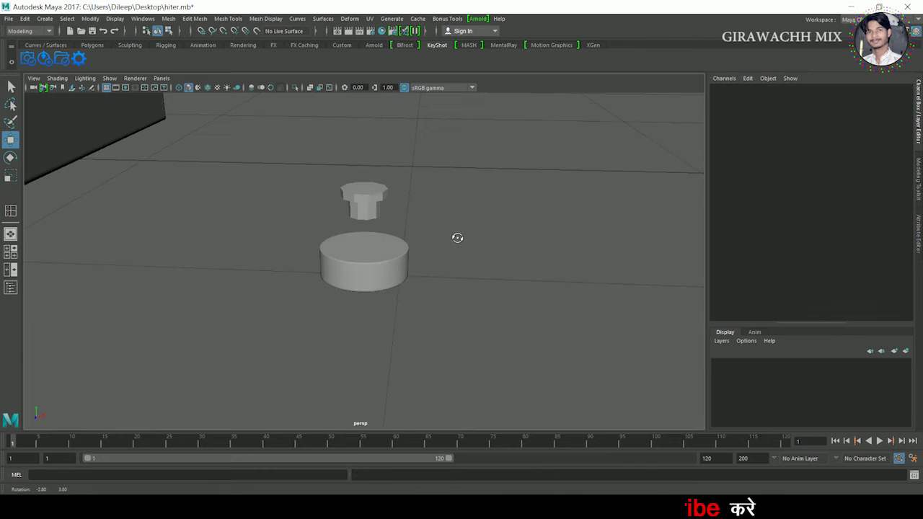
# Step: Insert edge loops around the side of the cap, close to its upper and lower rims
pyautogui.click(351, 258)
pyautogui.click(368, 210)
pyautogui.scroll(3, 402, 206)
pyautogui.keyDown('alt'); pyautogui.moveTo(401, 206); pyautogui.dragTo(404, 261, button='middle'); pyautogui.keyUp('alt')
pyautogui.scroll(6, 404, 261)
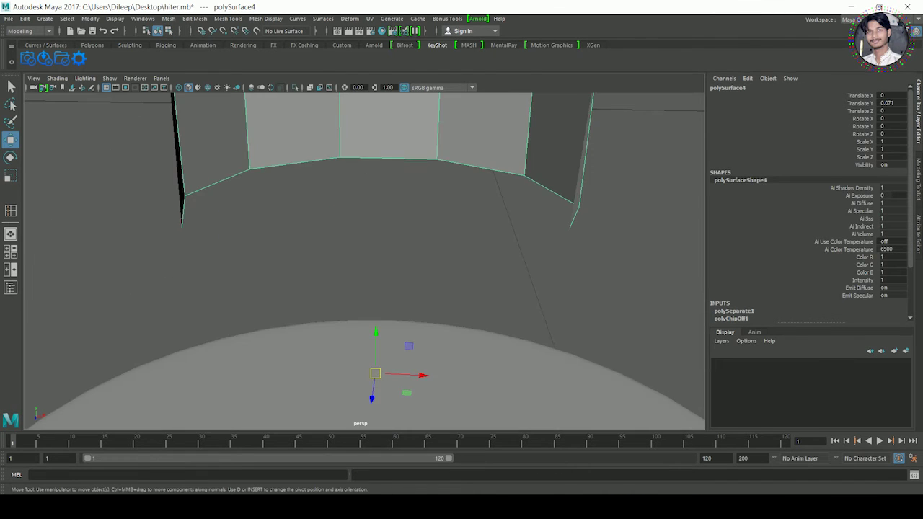
pyautogui.scroll(-6, 375, 245)
pyautogui.keyDown('alt'); pyautogui.moveTo(342, 229); pyautogui.dragTo(317, 251); pyautogui.keyUp('alt')
pyautogui.scroll(2, 381, 263)
pyautogui.scroll(2, 381, 263)
pyautogui.keyDown('alt'); pyautogui.moveTo(383, 264); pyautogui.dragTo(404, 217); pyautogui.keyUp('alt')
pyautogui.scroll(3, 375, 223)
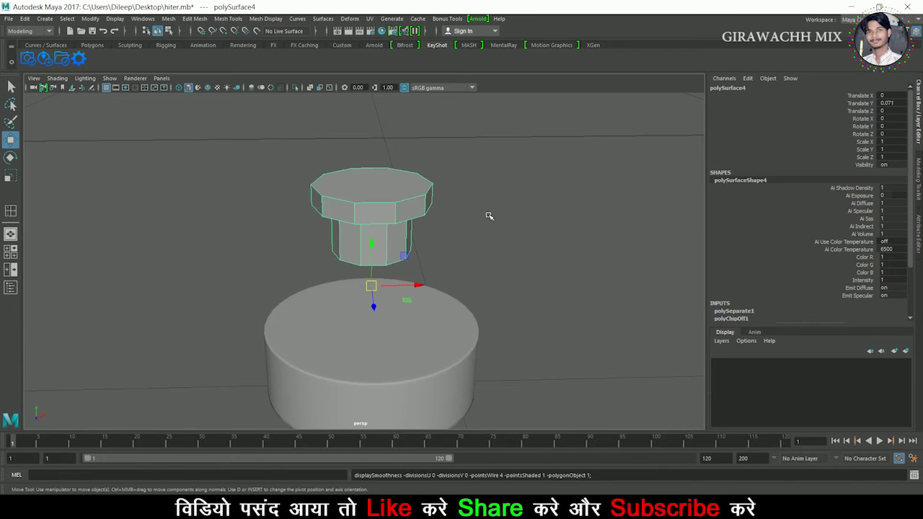
pyautogui.scroll(4, 392, 212)
pyautogui.keyDown('shift'); pyautogui.moveTo(354, 171); pyautogui.dragTo(351, 144, button='right'); pyautogui.keyUp('shift')
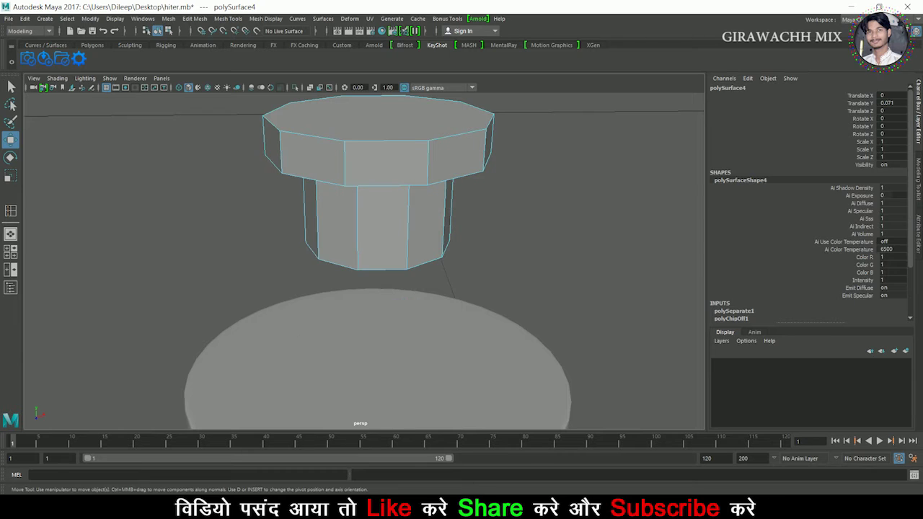
pyautogui.click(351, 152)
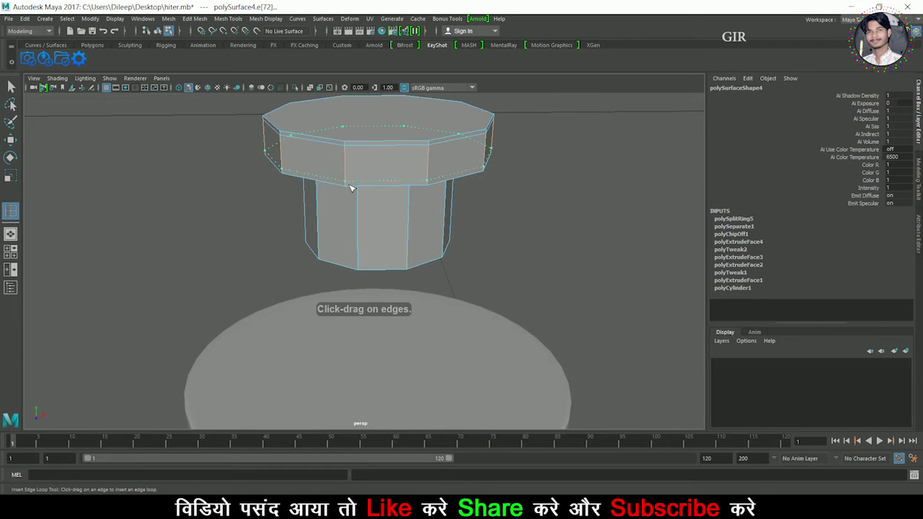
pyautogui.click(349, 186)
# Step: Insert edge loops on the cap's underside near its outer and inner rims, and at the neck's top and bottom
pyautogui.keyDown('alt'); pyautogui.moveTo(350, 188); pyautogui.dragTo(369, 168); pyautogui.keyUp('alt')
pyautogui.keyDown('alt'); pyautogui.moveTo(368, 169); pyautogui.dragTo(366, 354, button='middle'); pyautogui.keyUp('alt')
pyautogui.keyDown('alt'); pyautogui.moveTo(366, 353); pyautogui.dragTo(357, 296); pyautogui.keyUp('alt')
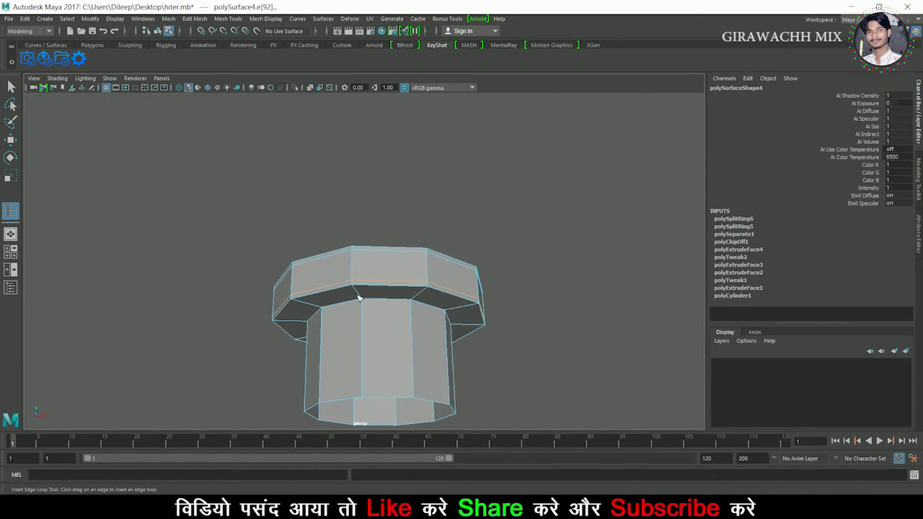
pyautogui.click(358, 295)
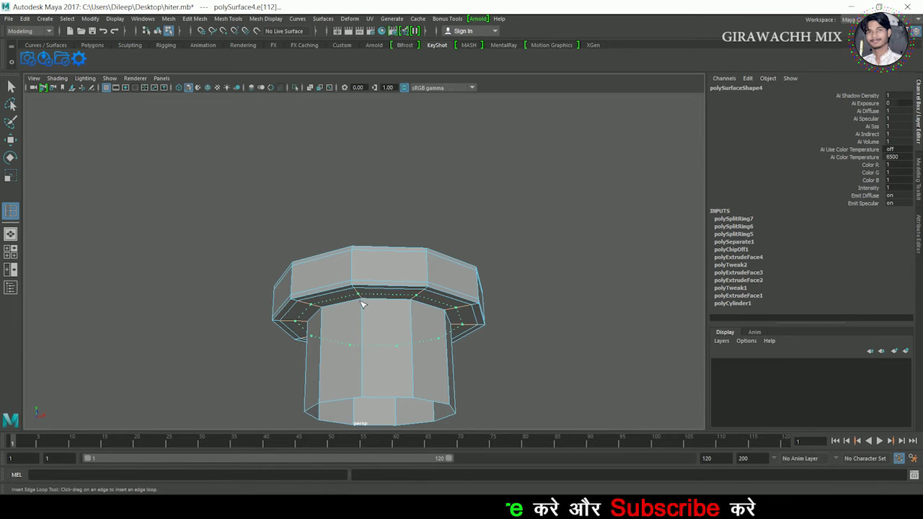
pyautogui.click(365, 304)
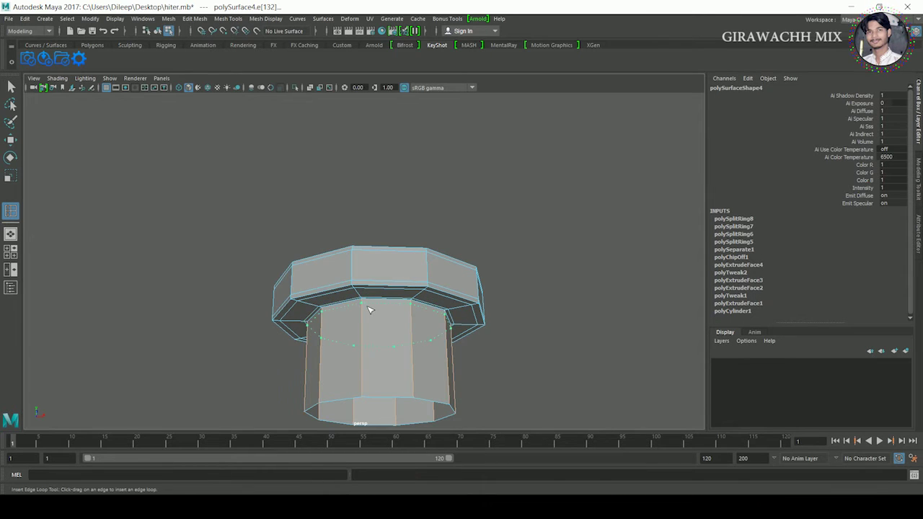
pyautogui.click(370, 305)
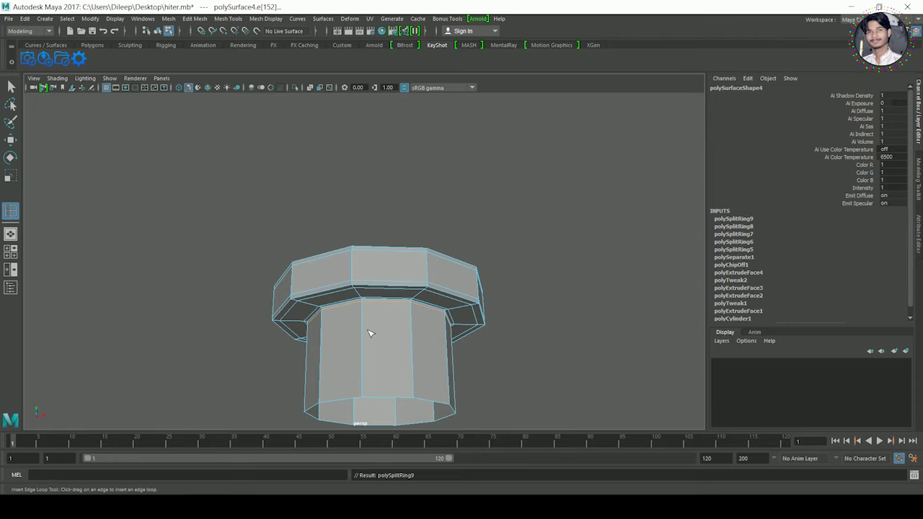
pyautogui.click(369, 395)
# Step: Preview the cap and neck piece smoothed, examine its shape, and restore the unsmoothed display
pyautogui.moveTo(383, 223); pyautogui.dragTo(507, 148, button='right')
pyautogui.click(506, 149)
pyautogui.scroll(-6, 497, 173)
pyautogui.keyDown('alt'); pyautogui.moveTo(495, 179); pyautogui.dragTo(471, 304); pyautogui.keyUp('alt')
pyautogui.click(385, 279)
pyautogui.press('3')
pyautogui.click(426, 273)
pyautogui.scroll(4, 426, 294)
pyautogui.click(386, 289)
pyautogui.scroll(5, 471, 303)
pyautogui.scroll(1, 472, 303)
pyautogui.press('1')
# Step: Cut an edge across the cap's top face between two opposite corners with Multi-Cut
pyautogui.scroll(5, 385, 324)
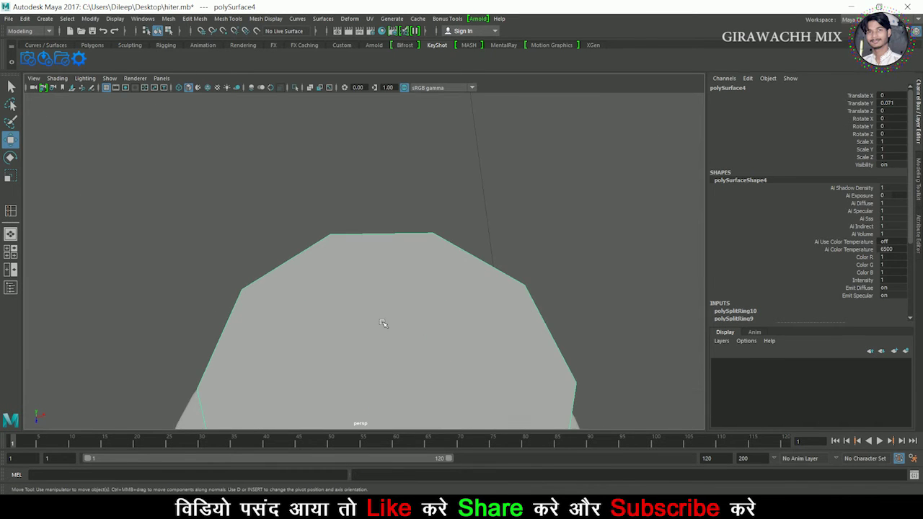
pyautogui.click(384, 324)
pyautogui.scroll(-6, 382, 323)
pyautogui.scroll(-3, 382, 321)
pyautogui.scroll(-3, 385, 284)
pyautogui.scroll(4, 385, 288)
pyautogui.keyDown('alt'); pyautogui.moveTo(385, 289); pyautogui.dragTo(394, 253); pyautogui.keyUp('alt')
pyautogui.click(379, 241)
pyautogui.scroll(8, 452, 265)
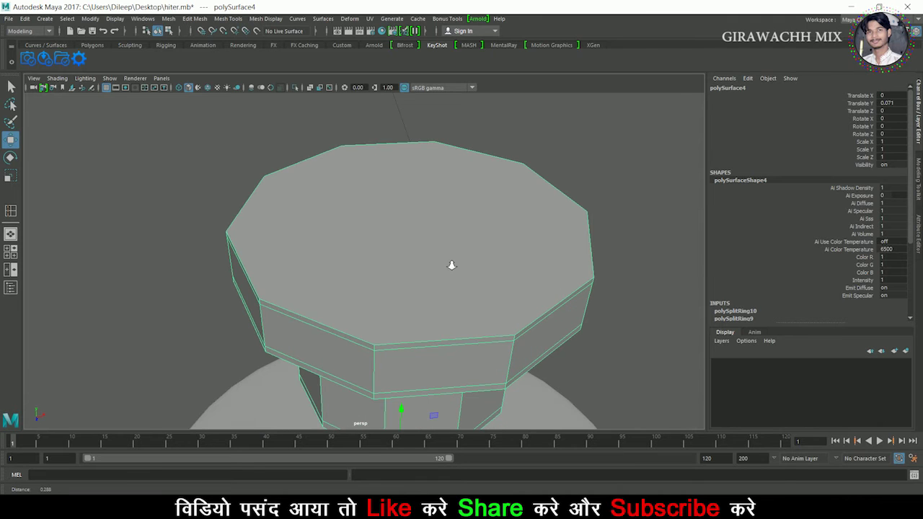
pyautogui.keyDown('shift'); pyautogui.moveTo(389, 238); pyautogui.dragTo(380, 241, button='right'); pyautogui.keyUp('shift')
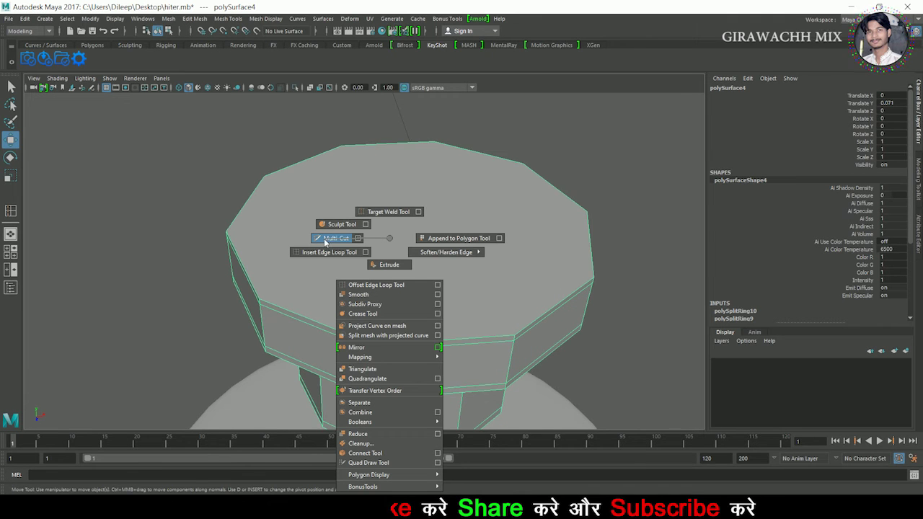
pyautogui.keyDown('shift'); pyautogui.moveTo(324, 237); pyautogui.dragTo(323, 237, button='right'); pyautogui.keyUp('shift')
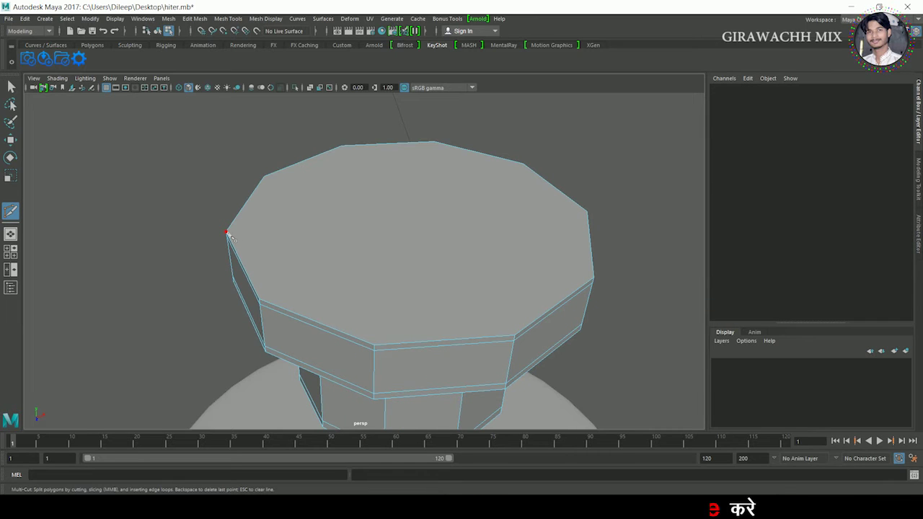
pyautogui.click(226, 233)
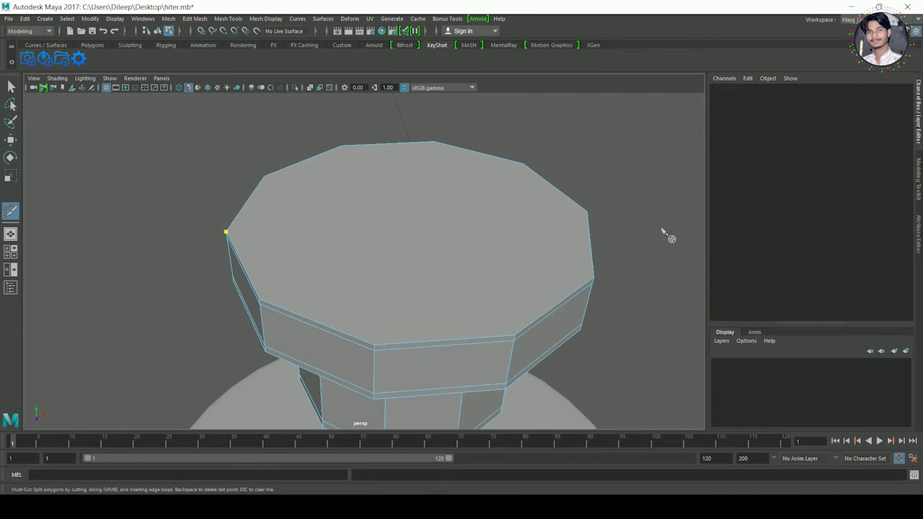
pyautogui.click(587, 214)
pyautogui.rightClick(560, 381)
# Step: Bevel the cut edge across the cap's top and return to object mode
pyautogui.keyDown('alt'); pyautogui.moveTo(504, 317); pyautogui.dragTo(488, 280); pyautogui.keyUp('alt')
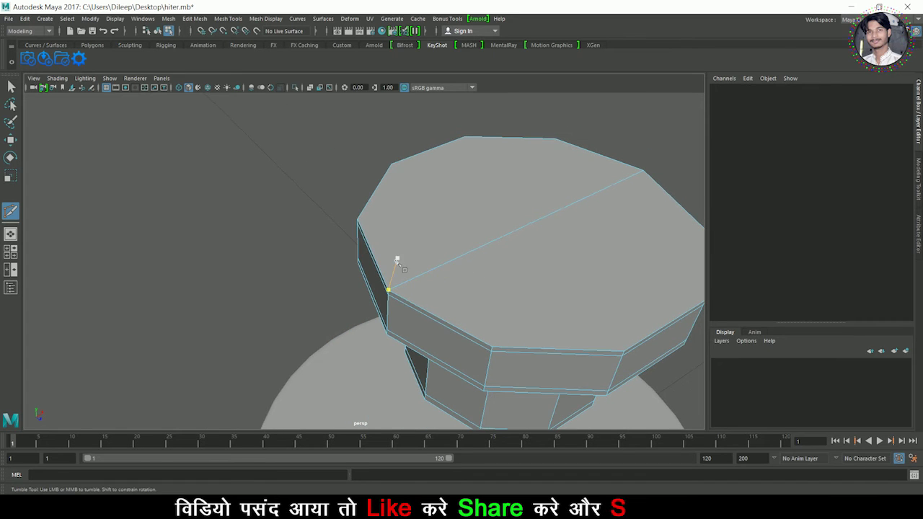
pyautogui.click(561, 226)
pyautogui.keyDown('shift'); pyautogui.moveTo(561, 226); pyautogui.dragTo(598, 215, button='right'); pyautogui.keyUp('shift')
pyautogui.keyDown('alt'); pyautogui.moveTo(570, 250); pyautogui.dragTo(478, 253); pyautogui.keyUp('alt')
pyautogui.moveTo(423, 222); pyautogui.dragTo(521, 160, button='right')
pyautogui.click(521, 160)
# Step: Preview the bevelled cap smoothed, check the corners at the ends of the cut, and switch smoothing off
pyautogui.scroll(-8, 521, 160)
pyautogui.keyDown('alt'); pyautogui.moveTo(522, 160); pyautogui.dragTo(577, 151); pyautogui.keyUp('alt')
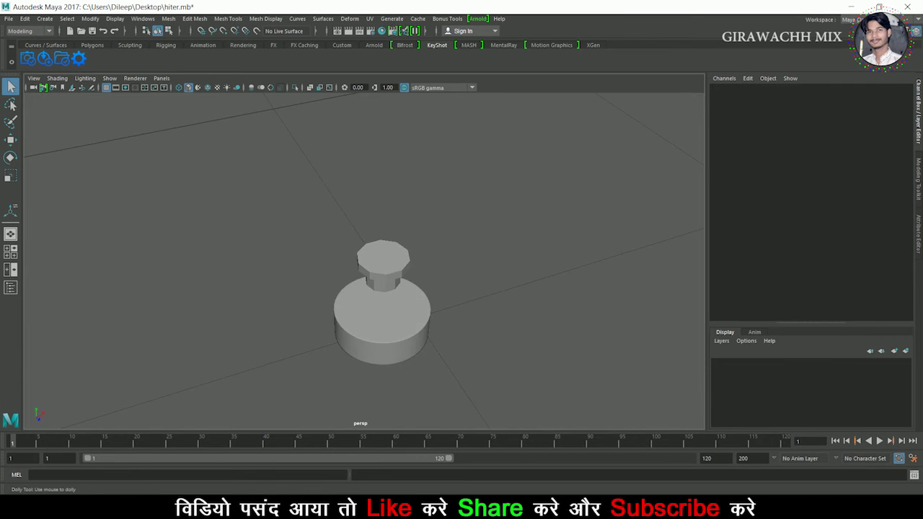
pyautogui.scroll(7, 453, 266)
pyautogui.click(452, 266)
pyautogui.press('3')
pyautogui.click(562, 216)
pyautogui.keyDown('alt'); pyautogui.moveTo(504, 249); pyautogui.dragTo(454, 258); pyautogui.keyUp('alt')
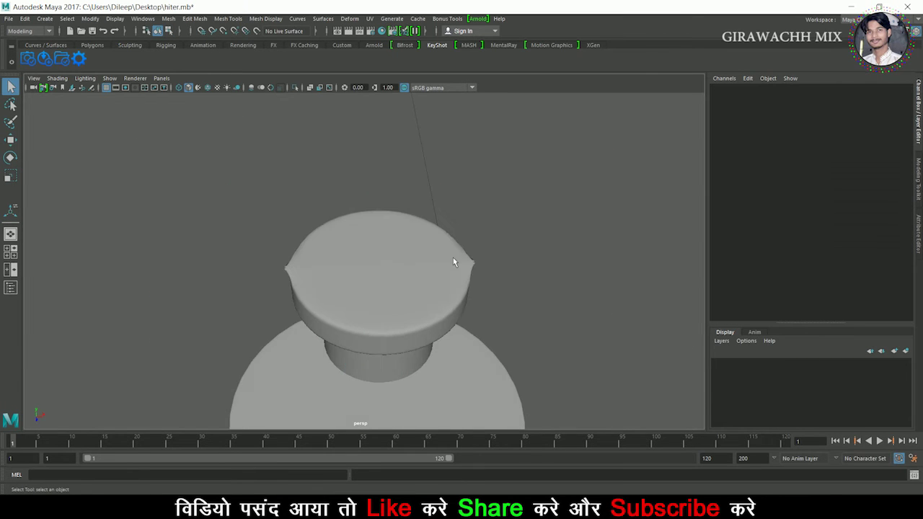
pyautogui.click(453, 258)
pyautogui.press('1')
# Step: Examine the unsmoothed cap and neck up close from above and from the side
pyautogui.click(540, 249)
pyautogui.scroll(5, 539, 249)
pyautogui.scroll(-6, 474, 264)
pyautogui.scroll(2, 404, 270)
pyautogui.keyDown('alt'); pyautogui.moveTo(425, 303); pyautogui.dragTo(432, 268); pyautogui.keyUp('alt')
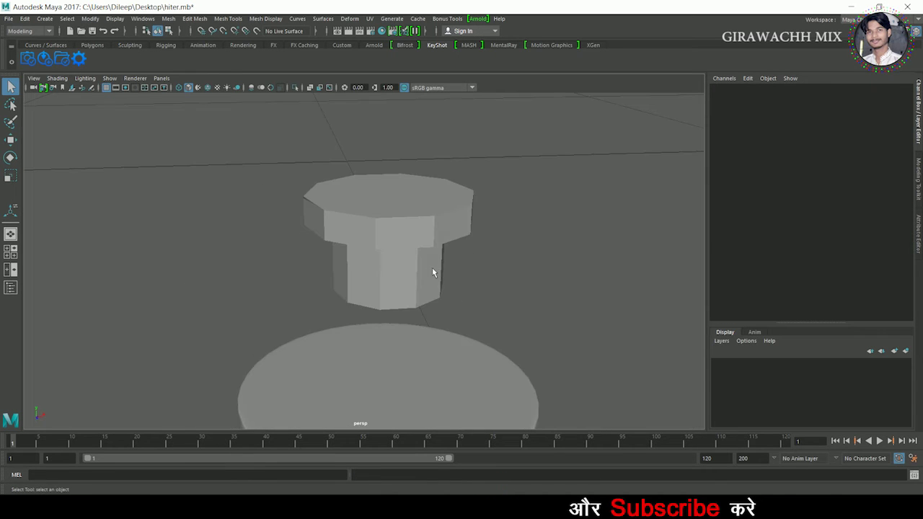
pyautogui.scroll(5, 432, 268)
pyautogui.keyDown('alt'); pyautogui.moveTo(432, 268); pyautogui.dragTo(442, 292, button='middle'); pyautogui.keyUp('alt')
pyautogui.click(442, 291)
pyautogui.scroll(3, 404, 301)
pyautogui.keyDown('alt'); pyautogui.moveTo(403, 302); pyautogui.dragTo(323, 302, button='right'); pyautogui.keyUp('alt')
pyautogui.keyDown('alt'); pyautogui.moveTo(322, 302); pyautogui.dragTo(348, 308); pyautogui.keyUp('alt')
pyautogui.keyDown('alt'); pyautogui.moveTo(405, 288); pyautogui.dragTo(369, 271, button='middle'); pyautogui.keyUp('alt')
pyautogui.keyDown('alt'); pyautogui.moveTo(377, 281); pyautogui.dragTo(439, 248); pyautogui.keyUp('alt')
# Step: Insert two crosswise edge loops through the narrow bevelled strip on the cap's top
pyautogui.moveTo(438, 249); pyautogui.dragTo(508, 197, button='right')
pyautogui.keyDown('alt'); pyautogui.moveTo(473, 245); pyautogui.dragTo(410, 279); pyautogui.keyUp('alt')
pyautogui.keyDown('shift'); pyautogui.moveTo(393, 262); pyautogui.dragTo(324, 259, button='right'); pyautogui.keyUp('shift')
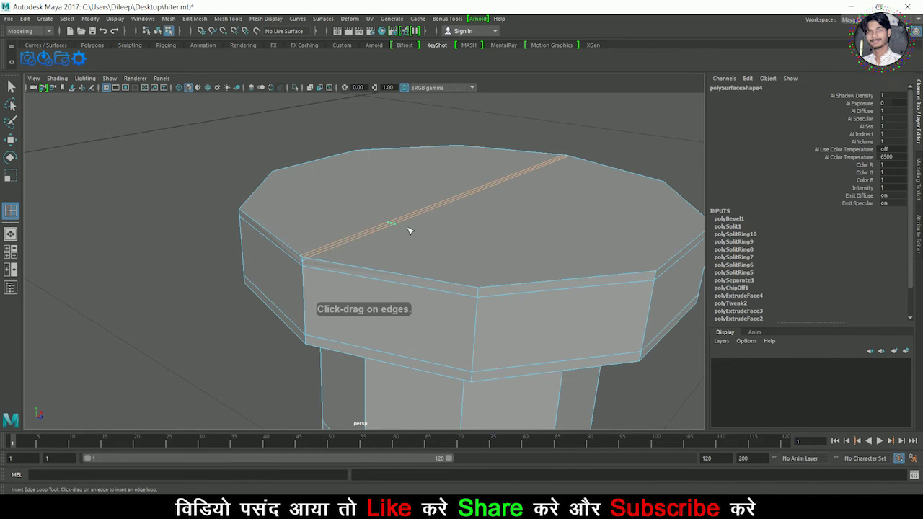
pyautogui.click(409, 230)
pyautogui.keyDown('alt'); pyautogui.moveTo(466, 233); pyautogui.dragTo(424, 262); pyautogui.keyUp('alt')
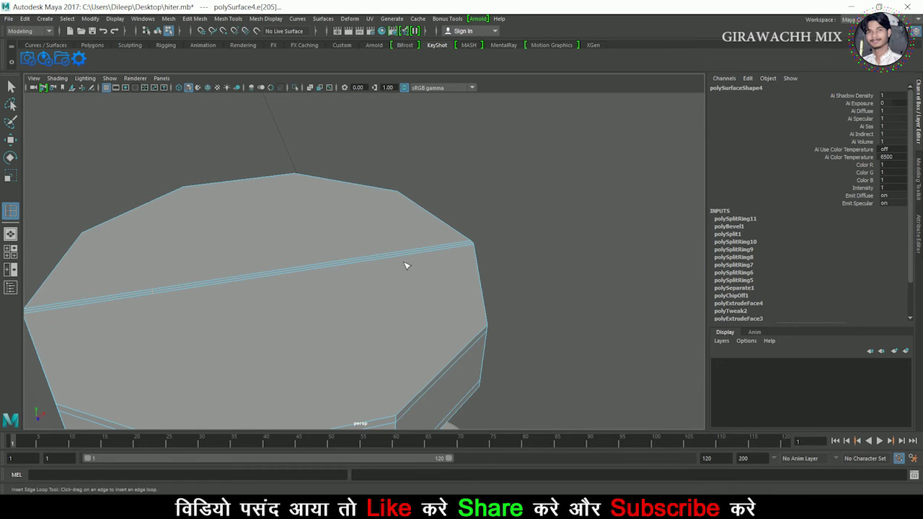
pyautogui.click(346, 274)
pyautogui.keyDown('alt'); pyautogui.moveTo(340, 301); pyautogui.dragTo(346, 307); pyautogui.keyUp('alt')
pyautogui.click(12, 140)
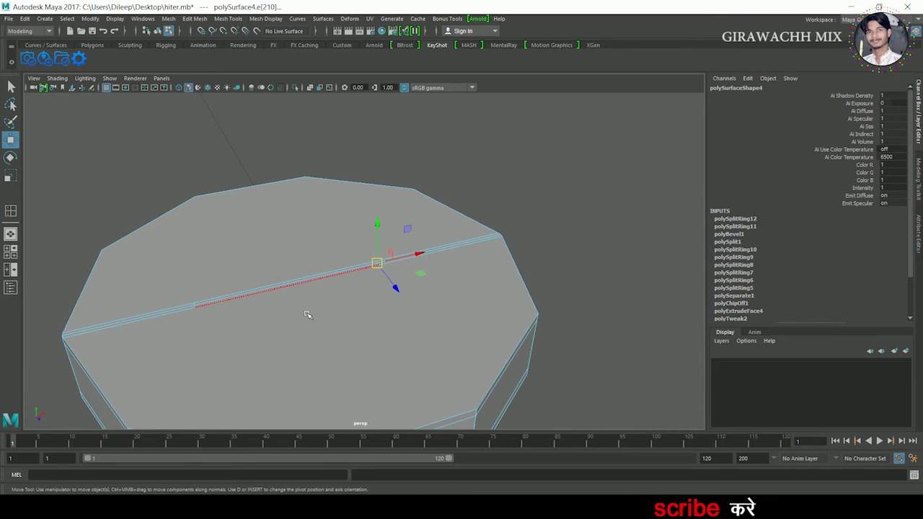
# Step: Select the two adjoining middle faces of the narrow bevelled strip on the cap's top
pyautogui.scroll(-4, 321, 309)
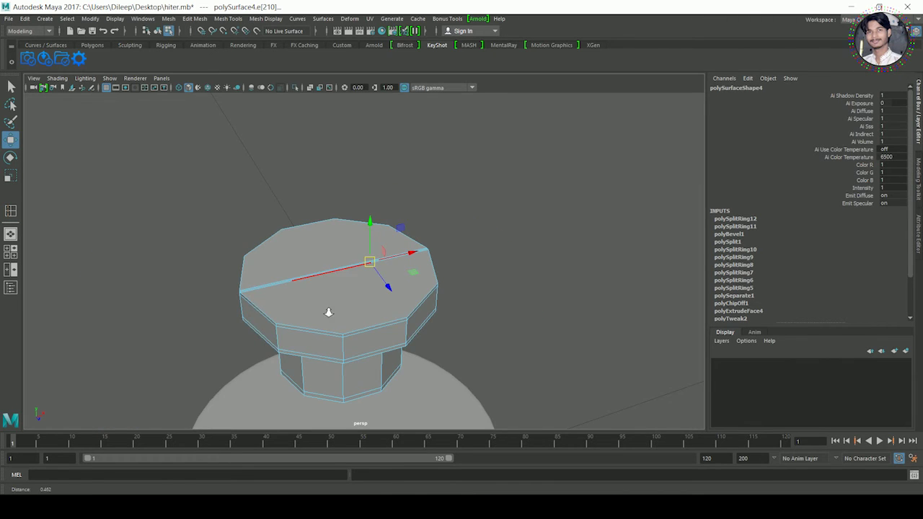
pyautogui.moveTo(329, 312)
pyautogui.keyDown('alt'); pyautogui.mouseDown(button='right')
pyautogui.moveTo(352, 328)
pyautogui.moveTo(315, 324)
pyautogui.mouseUp(button='right'); pyautogui.keyUp('alt')
pyautogui.moveTo(306, 237); pyautogui.dragTo(308, 261, button='right')
pyautogui.click(311, 284)
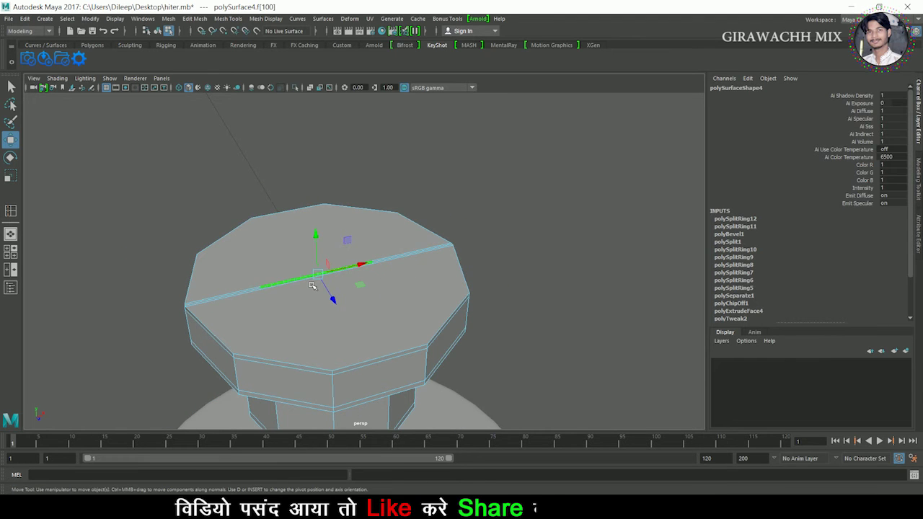
pyautogui.keyDown('alt'); pyautogui.moveTo(312, 286); pyautogui.dragTo(348, 291, button='right'); pyautogui.keyUp('alt')
pyautogui.keyDown('alt'); pyautogui.moveTo(348, 290); pyautogui.dragTo(363, 206, button='middle'); pyautogui.keyUp('alt')
pyautogui.keyDown('alt'); pyautogui.moveTo(363, 206); pyautogui.dragTo(290, 220, button='right'); pyautogui.keyUp('alt')
pyautogui.keyDown('alt'); pyautogui.moveTo(332, 216); pyautogui.dragTo(311, 281); pyautogui.keyUp('alt')
pyautogui.keyDown('alt'); pyautogui.moveTo(392, 204); pyautogui.dragTo(319, 340, button='middle'); pyautogui.keyUp('alt')
pyautogui.keyDown('alt'); pyautogui.moveTo(342, 274); pyautogui.dragTo(407, 274, button='right'); pyautogui.keyUp('alt')
pyautogui.keyDown('shift'); pyautogui.click(366, 141); pyautogui.keyUp('shift')
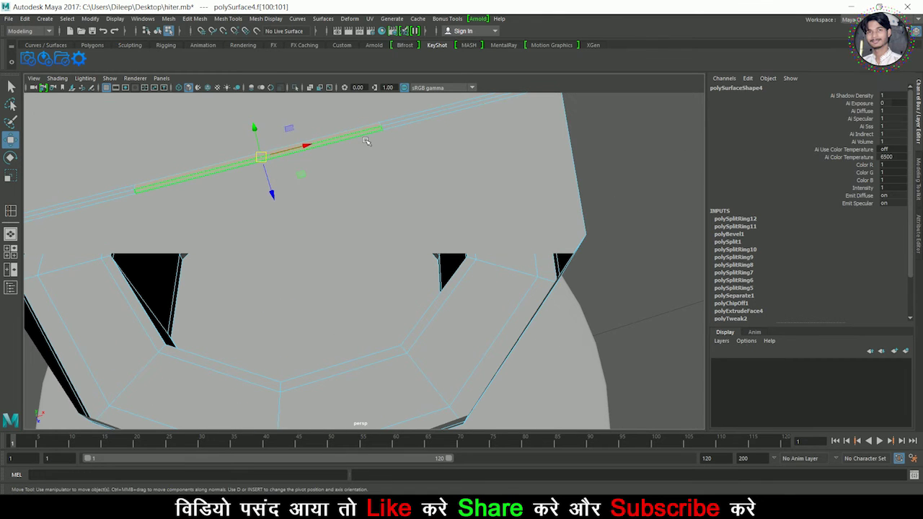
# Step: Extrude the two strip faces slightly down into the cap to form a shallow slot, and return to object mode
pyautogui.keyDown('shift'); pyautogui.moveTo(366, 140); pyautogui.dragTo(314, 155, button='right'); pyautogui.keyUp('shift')
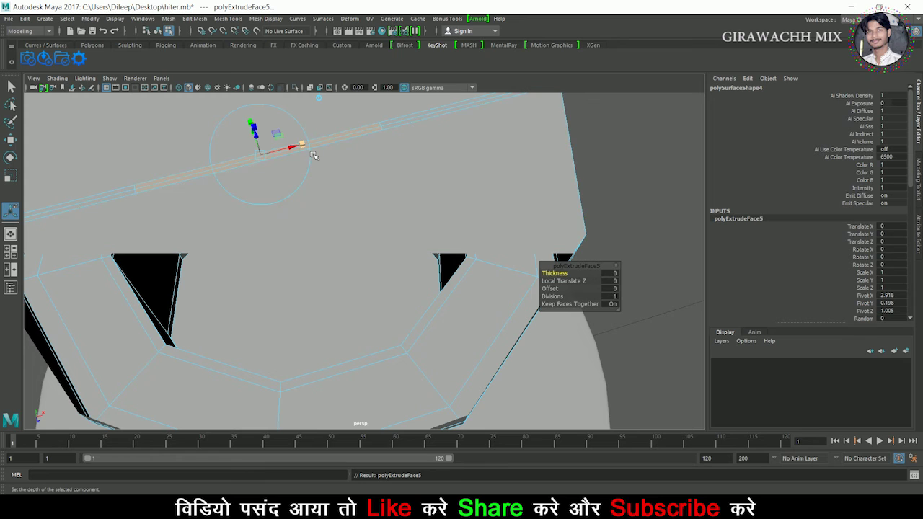
pyautogui.keyDown('alt'); pyautogui.moveTo(314, 156); pyautogui.dragTo(352, 181); pyautogui.keyUp('alt')
pyautogui.keyDown('alt'); pyautogui.moveTo(353, 181); pyautogui.dragTo(375, 211, button='middle'); pyautogui.keyUp('alt')
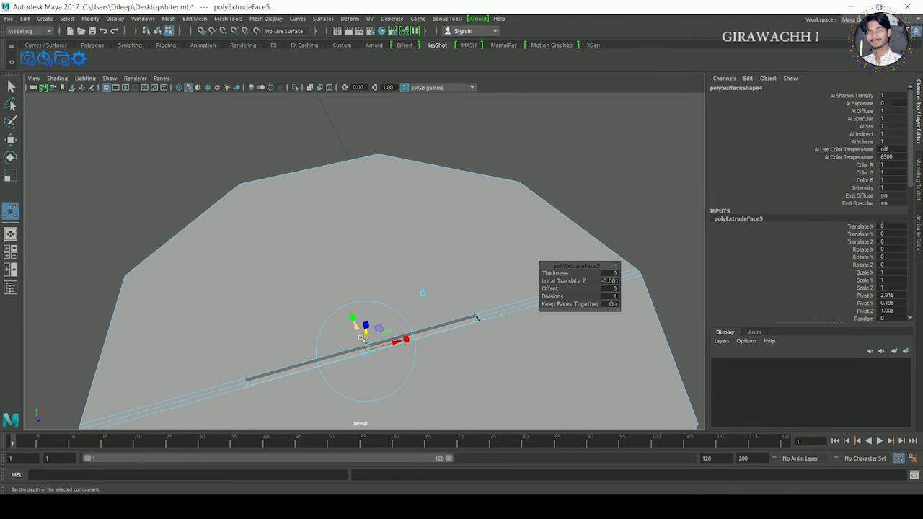
pyautogui.keyDown('alt'); pyautogui.moveTo(382, 355); pyautogui.dragTo(389, 285); pyautogui.keyUp('alt')
pyautogui.moveTo(401, 298); pyautogui.dragTo(449, 208, button='right')
pyautogui.click(574, 155)
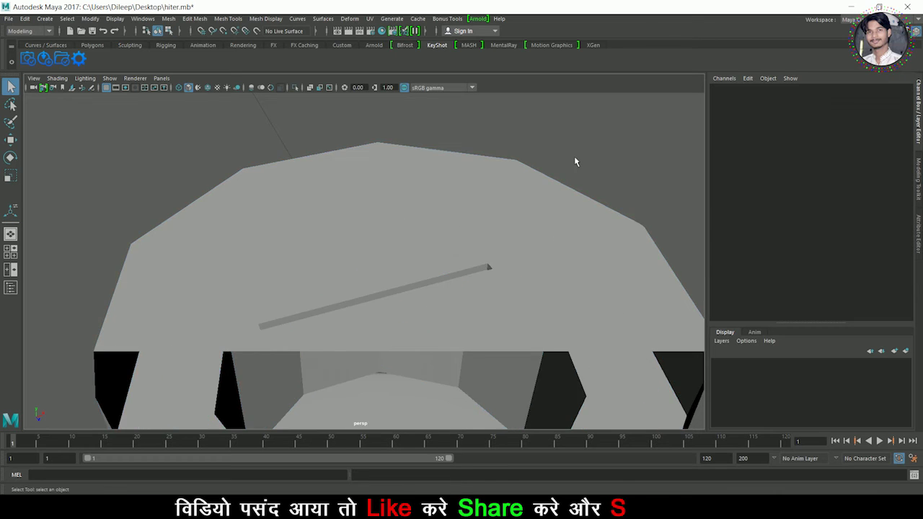
# Step: Examine the recessed slot on the cap's top from several angles and distances
pyautogui.keyDown('alt'); pyautogui.moveTo(573, 156); pyautogui.dragTo(389, 216, button='right'); pyautogui.keyUp('alt')
pyautogui.keyDown('alt'); pyautogui.moveTo(389, 216); pyautogui.dragTo(324, 238); pyautogui.keyUp('alt')
pyautogui.keyDown('alt'); pyautogui.moveTo(324, 238); pyautogui.dragTo(375, 238, button='right'); pyautogui.keyUp('alt')
pyautogui.keyDown('alt'); pyautogui.moveTo(369, 238); pyautogui.dragTo(387, 294, button='middle'); pyautogui.keyUp('alt')
pyautogui.keyDown('alt'); pyautogui.moveTo(387, 295); pyautogui.dragTo(434, 252); pyautogui.keyUp('alt')
pyautogui.keyDown('alt'); pyautogui.moveTo(411, 256); pyautogui.dragTo(449, 278, button='right'); pyautogui.keyUp('alt')
pyautogui.keyDown('alt'); pyautogui.moveTo(449, 278); pyautogui.dragTo(398, 247); pyautogui.keyUp('alt')
pyautogui.keyDown('alt'); pyautogui.moveTo(398, 251); pyautogui.dragTo(366, 255, button='right'); pyautogui.keyUp('alt')
# Step: Insert a crosswise edge loop through the middle of the slot in the cap's top
pyautogui.click(324, 227)
pyautogui.moveTo(324, 226)
pyautogui.keyDown('alt'); pyautogui.mouseDown()
pyautogui.moveTo(320, 252)
pyautogui.moveTo(318, 241)
pyautogui.mouseUp(); pyautogui.keyUp('alt')
pyautogui.keyDown('shift'); pyautogui.moveTo(315, 221); pyautogui.dragTo(311, 225, button='right'); pyautogui.keyUp('shift')
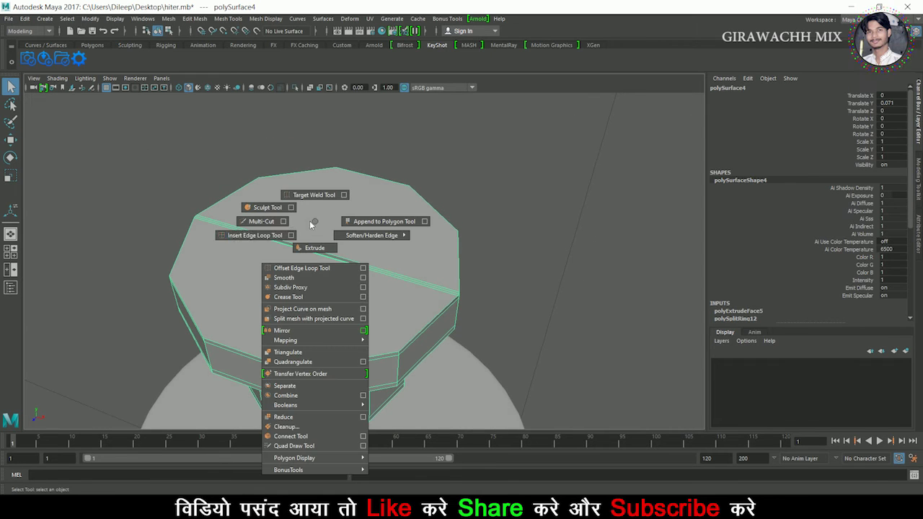
pyautogui.keyDown('shift'); pyautogui.moveTo(249, 238); pyautogui.dragTo(249, 238, button='right'); pyautogui.keyUp('shift')
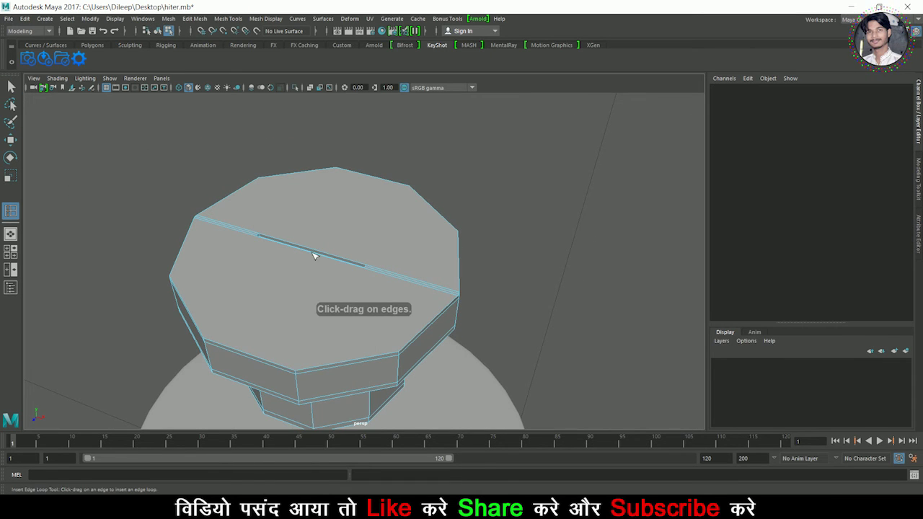
pyautogui.click(313, 253)
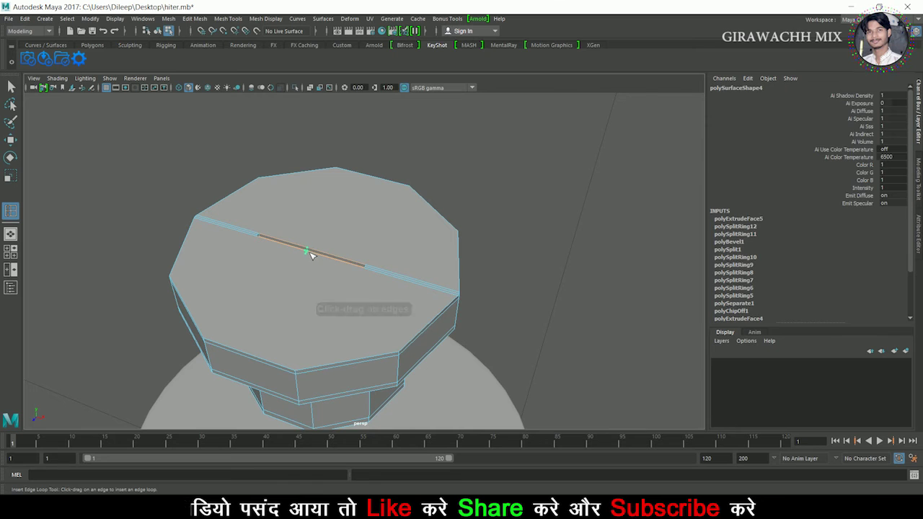
# Step: Scale the slot's middle edge loop to widen the slot at its centre, and return to object mode
pyautogui.keyDown('alt'); pyautogui.moveTo(311, 254); pyautogui.dragTo(326, 345); pyautogui.keyUp('alt')
pyautogui.press('r')
pyautogui.keyDown('alt'); pyautogui.moveTo(238, 319); pyautogui.dragTo(302, 323); pyautogui.keyUp('alt')
pyautogui.moveTo(350, 222); pyautogui.dragTo(395, 209, button='right')
pyautogui.click(496, 155)
# Step: Preview the cap with its widened slot smoothed, check it up close, and switch smoothing off
pyautogui.keyDown('alt'); pyautogui.moveTo(447, 238); pyautogui.dragTo(490, 220); pyautogui.keyUp('alt')
pyautogui.keyDown('alt'); pyautogui.moveTo(490, 219); pyautogui.dragTo(255, 219, button='right'); pyautogui.keyUp('alt')
pyautogui.keyDown('alt'); pyautogui.moveTo(255, 218); pyautogui.dragTo(303, 209); pyautogui.keyUp('alt')
pyautogui.keyDown('alt'); pyautogui.moveTo(303, 209); pyautogui.dragTo(425, 234, button='right'); pyautogui.keyUp('alt')
pyautogui.keyDown('alt'); pyautogui.moveTo(425, 234); pyautogui.dragTo(394, 258); pyautogui.keyUp('alt')
pyautogui.scroll(1, 396, 242)
pyautogui.click(387, 257)
pyautogui.press('3')
pyautogui.click(415, 241)
pyautogui.moveTo(394, 258)
pyautogui.keyDown('alt'); pyautogui.mouseDown(button='right')
pyautogui.moveTo(466, 249)
pyautogui.moveTo(400, 253)
pyautogui.mouseUp(button='right'); pyautogui.keyUp('alt')
pyautogui.click(382, 276)
pyautogui.press('1')
# Step: Merge the clustered vertices at one end of the cap's cut, selecting them in the front view
pyautogui.moveTo(302, 285)
pyautogui.keyDown('alt'); pyautogui.mouseDown(button='right')
pyautogui.moveTo(326, 286)
pyautogui.moveTo(285, 292)
pyautogui.mouseUp(button='right'); pyautogui.keyUp('alt')
pyautogui.keyDown('alt'); pyautogui.moveTo(285, 292); pyautogui.dragTo(319, 276); pyautogui.keyUp('alt')
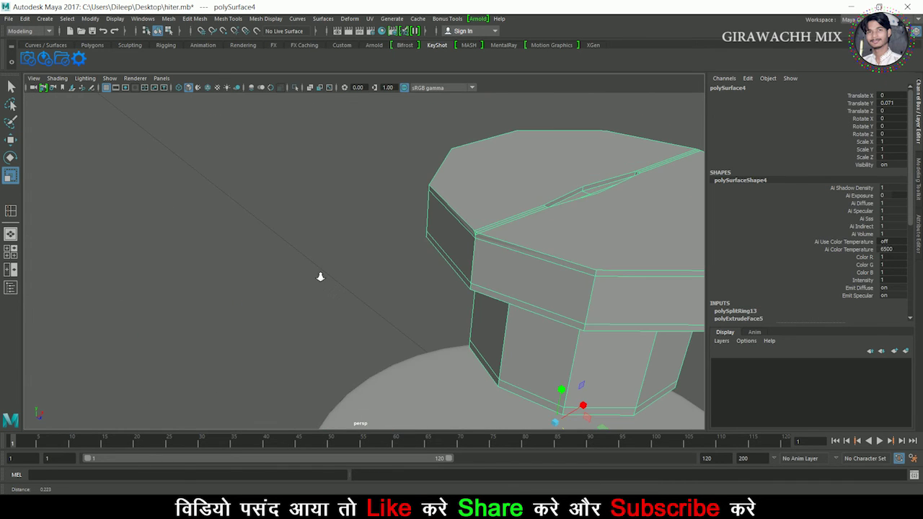
pyautogui.keyDown('alt'); pyautogui.moveTo(319, 276); pyautogui.dragTo(362, 274, button='right'); pyautogui.keyUp('alt')
pyautogui.keyDown('alt'); pyautogui.moveTo(363, 273); pyautogui.dragTo(318, 265); pyautogui.keyUp('alt')
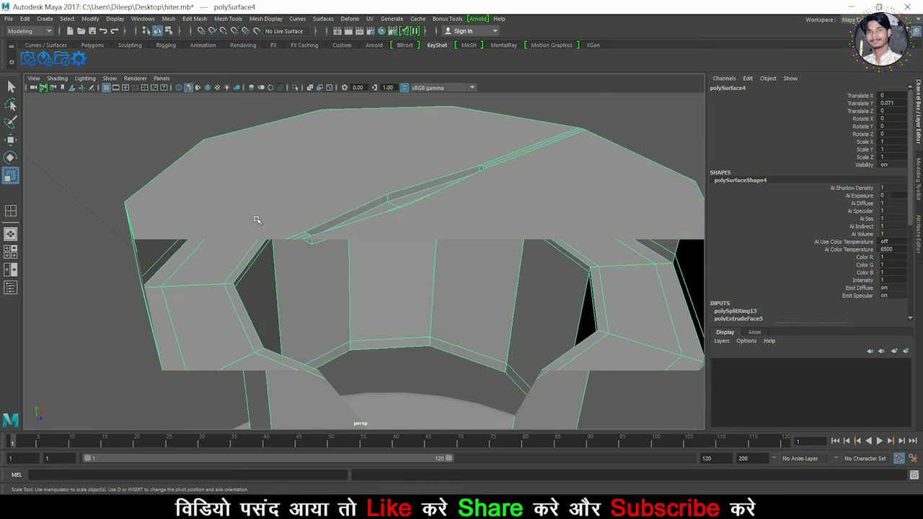
pyautogui.press('f')
pyautogui.scroll(5, 355, 257)
pyautogui.moveTo(292, 254); pyautogui.dragTo(230, 255, button='right')
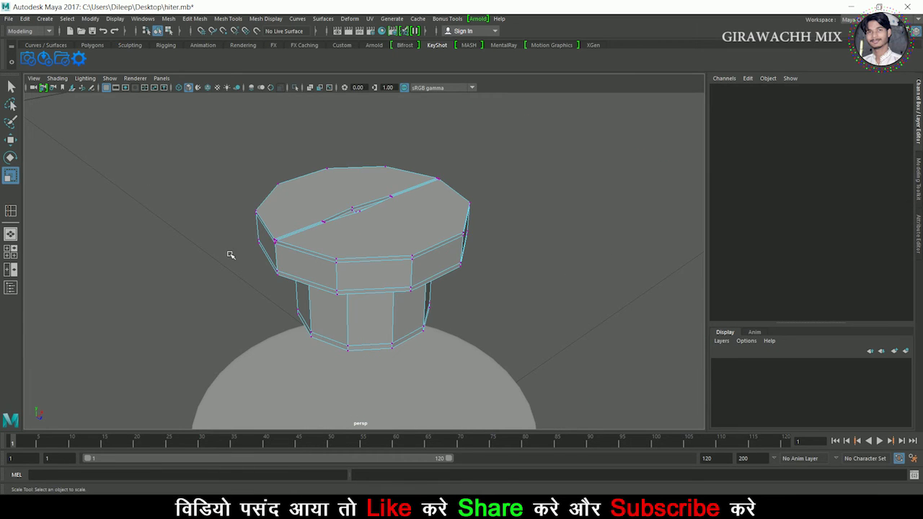
pyautogui.press('space')
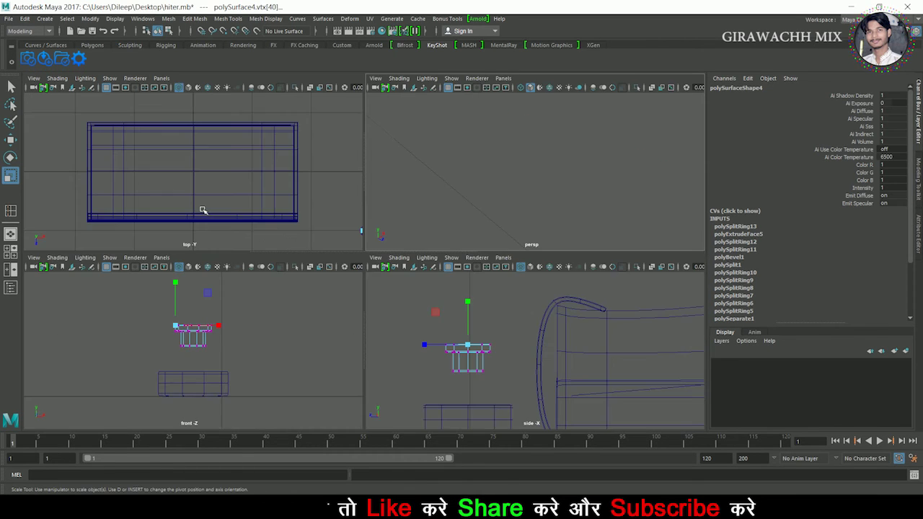
pyautogui.press('space')
pyautogui.press('f')
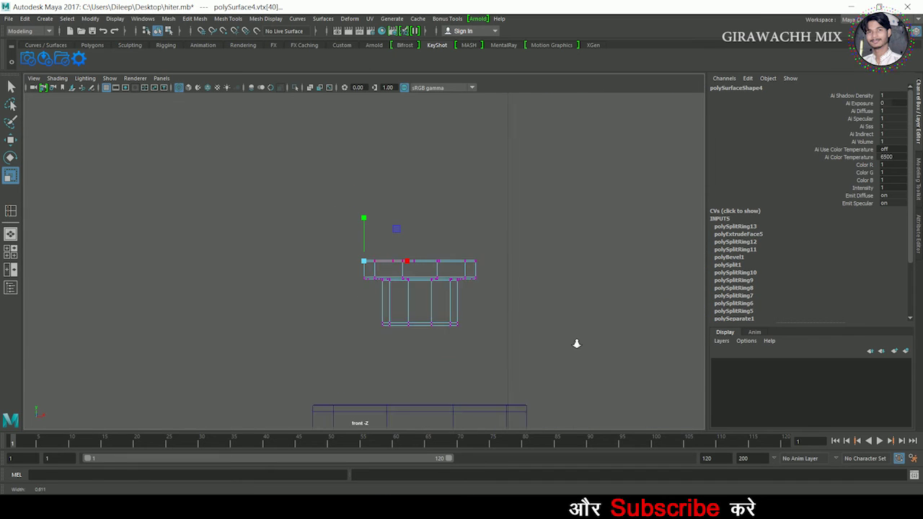
pyautogui.scroll(2, 165, 258)
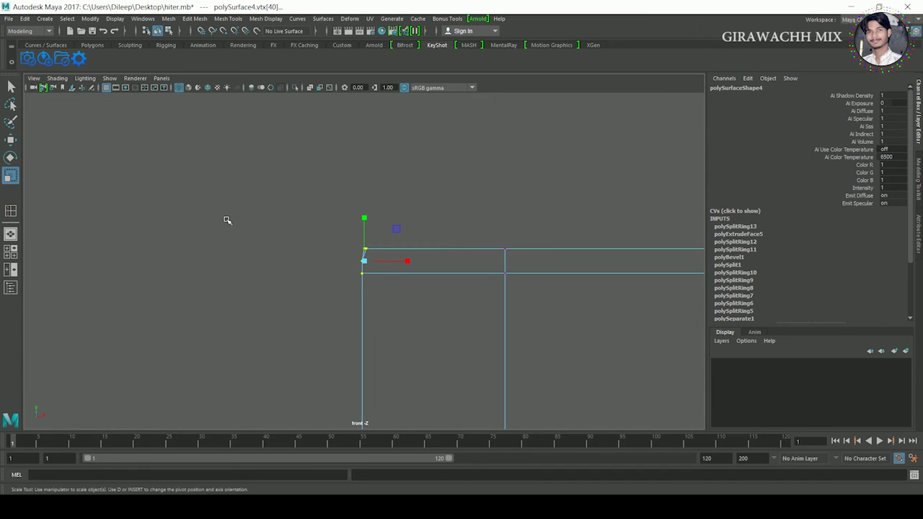
pyautogui.press('space')
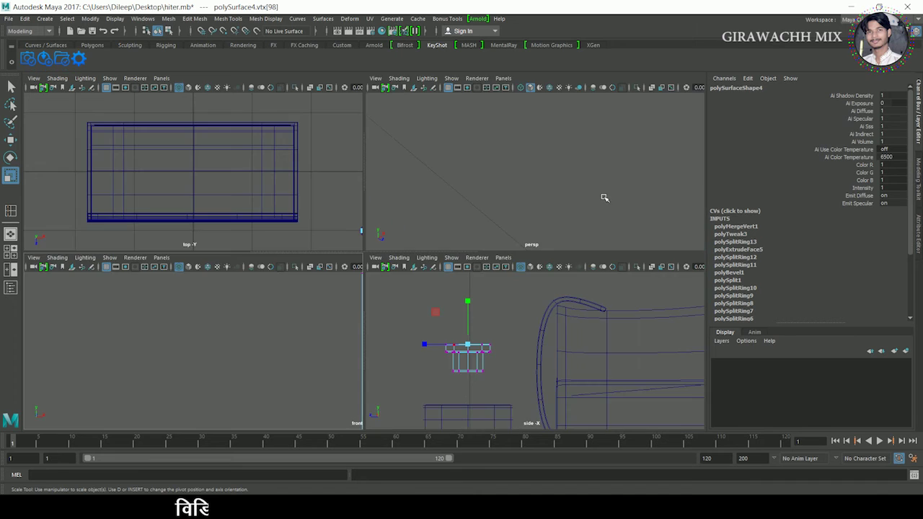
# Step: Preview the cap smoothed in the perspective view and check the rim at both ends of the cut
pyautogui.press('space')
pyautogui.scroll(6, 575, 267)
pyautogui.keyDown('alt'); pyautogui.moveTo(596, 269); pyautogui.dragTo(545, 284); pyautogui.keyUp('alt')
pyautogui.scroll(5, 552, 279)
pyautogui.scroll(-5, 552, 281)
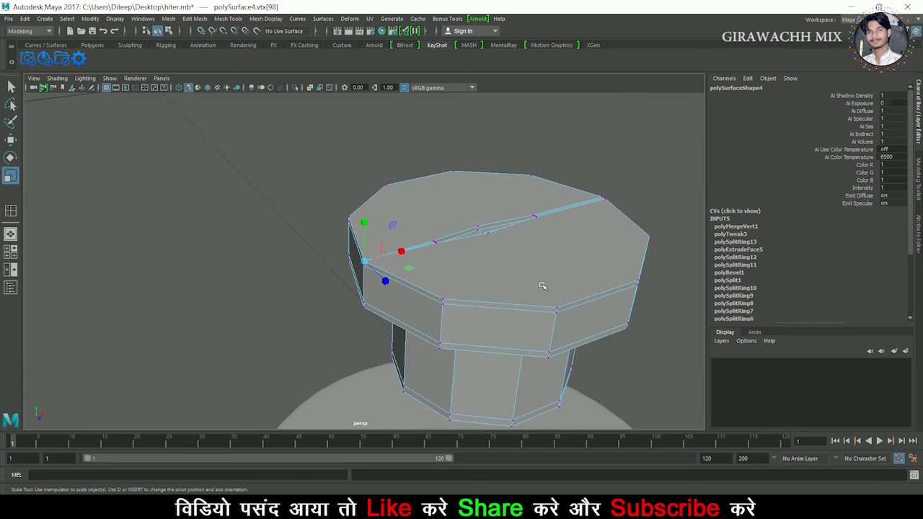
pyautogui.press('3')
pyautogui.moveTo(499, 222); pyautogui.dragTo(607, 188, button='right')
pyautogui.scroll(-5, 604, 165)
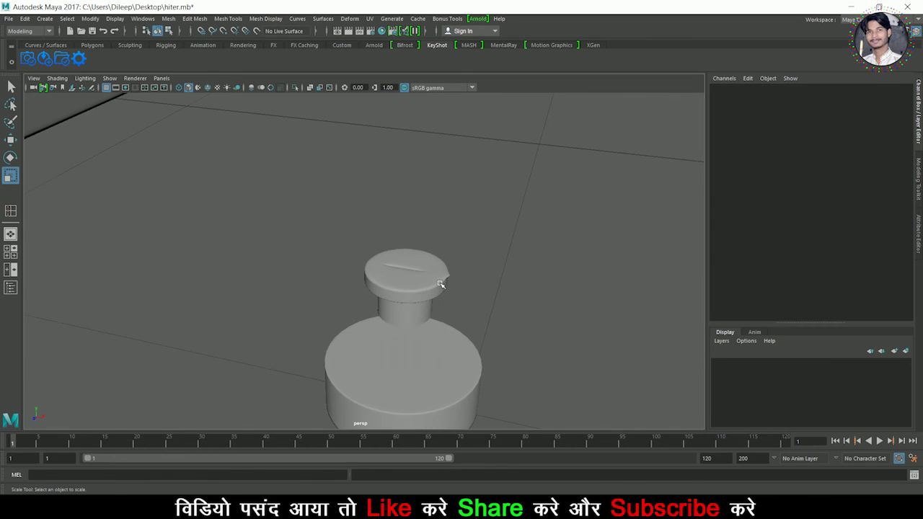
# Step: Merge the clustered vertices at the opposite end of the cap's cut in the front view
pyautogui.click(446, 279)
pyautogui.press('space')
pyautogui.press('space')
pyautogui.scroll(6, 282, 313)
pyautogui.keyDown('alt'); pyautogui.moveTo(634, 277); pyautogui.dragTo(322, 297, button='middle'); pyautogui.keyUp('alt')
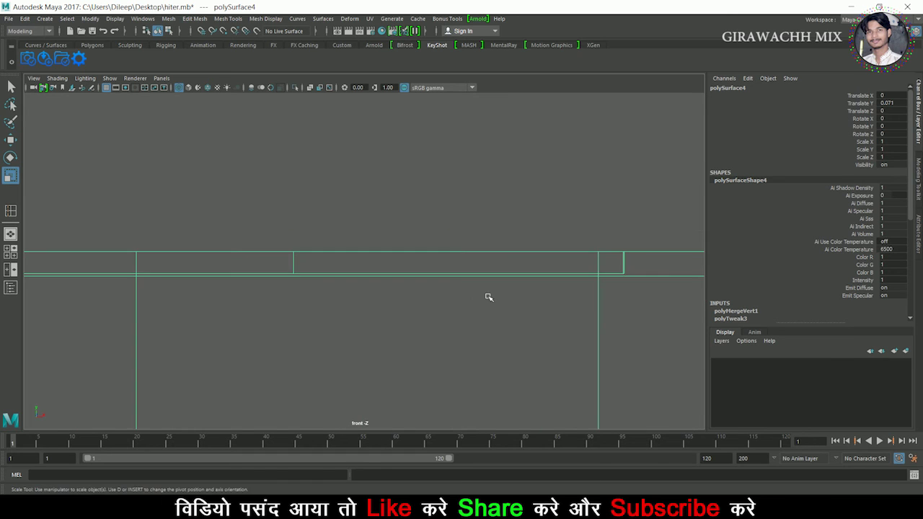
pyautogui.keyDown('alt'); pyautogui.moveTo(620, 295); pyautogui.dragTo(290, 288, button='middle'); pyautogui.keyUp('alt')
pyautogui.keyDown('alt'); pyautogui.moveTo(583, 288); pyautogui.dragTo(142, 287, button='middle'); pyautogui.keyUp('alt')
pyautogui.moveTo(333, 260); pyautogui.dragTo(299, 237, button='right')
pyautogui.moveTo(367, 270); pyautogui.dragTo(368, 271)
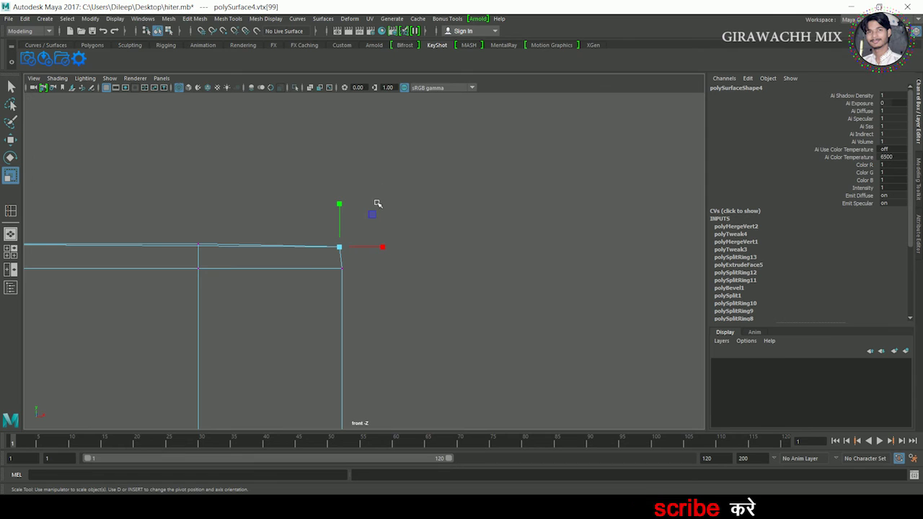
# Step: Preview the cap smoothed in the perspective view and return to object mode with nothing selected
pyautogui.press('space')
pyautogui.press('space')
pyautogui.press('3')
pyautogui.rightClick(377, 289)
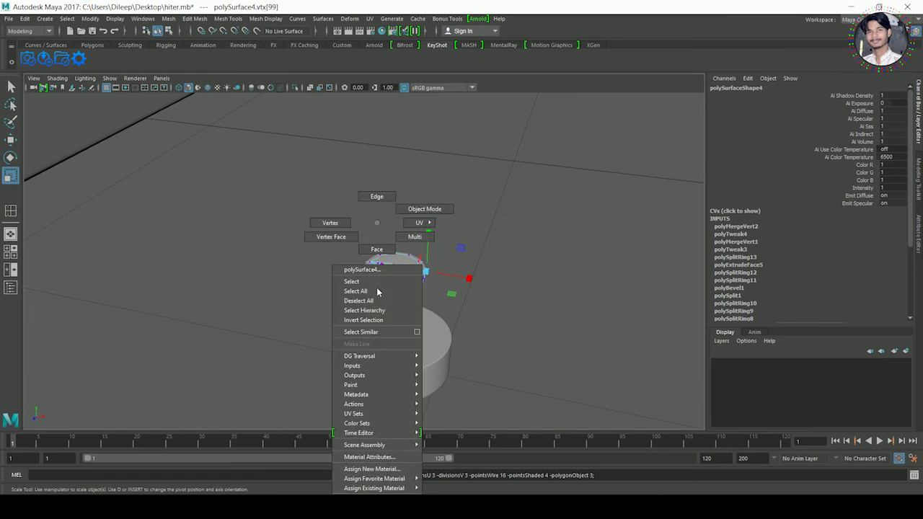
pyautogui.moveTo(377, 289); pyautogui.dragTo(424, 274, button='right')
pyautogui.click(483, 202)
# Step: Examine the smoothed cap's rim and slot up close and from above, and switch smoothing off
pyautogui.keyDown('alt'); pyautogui.moveTo(484, 202); pyautogui.dragTo(508, 258); pyautogui.keyUp('alt')
pyautogui.scroll(4, 464, 239)
pyautogui.keyDown('alt'); pyautogui.moveTo(509, 257); pyautogui.dragTo(424, 241, button='middle'); pyautogui.keyUp('alt')
pyautogui.scroll(5, 472, 230)
pyautogui.click(466, 248)
pyautogui.keyDown('alt'); pyautogui.moveTo(466, 248); pyautogui.dragTo(343, 269); pyautogui.keyUp('alt')
pyautogui.click(568, 238)
pyautogui.scroll(-5, 562, 238)
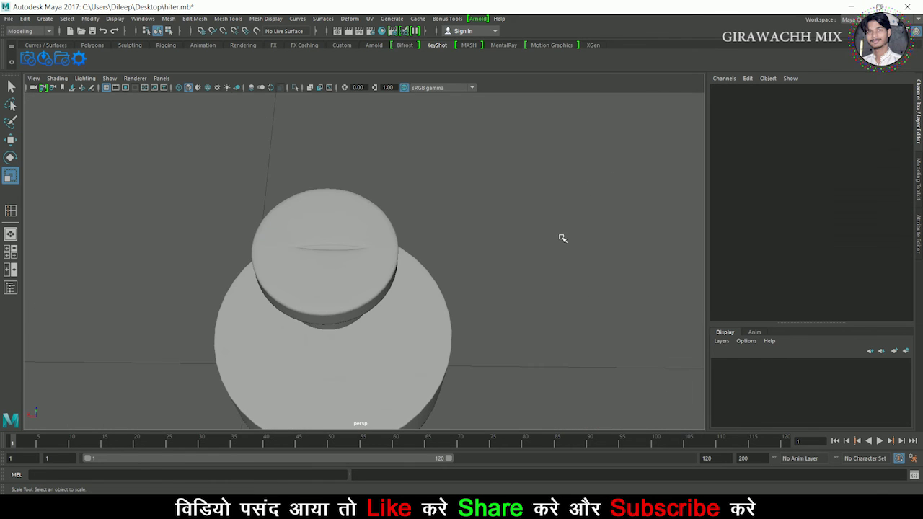
pyautogui.keyDown('alt'); pyautogui.moveTo(555, 241); pyautogui.dragTo(314, 247); pyautogui.keyUp('alt')
pyautogui.scroll(4, 391, 264)
pyautogui.keyDown('alt'); pyautogui.moveTo(314, 247); pyautogui.dragTo(352, 245, button='middle'); pyautogui.keyUp('alt')
pyautogui.keyDown('alt'); pyautogui.moveTo(352, 246); pyautogui.dragTo(379, 247, button='right'); pyautogui.keyUp('alt')
pyautogui.moveTo(379, 248)
pyautogui.keyDown('alt'); pyautogui.mouseDown(button='middle')
pyautogui.moveTo(385, 267)
pyautogui.moveTo(383, 248)
pyautogui.mouseUp(button='middle'); pyautogui.keyUp('alt')
pyautogui.click(384, 248)
pyautogui.press('1')
# Step: Try to insert an edge loop close to one end of the slot, and undo it
pyautogui.keyDown('alt'); pyautogui.moveTo(338, 250); pyautogui.dragTo(407, 181, button='right'); pyautogui.keyUp('alt')
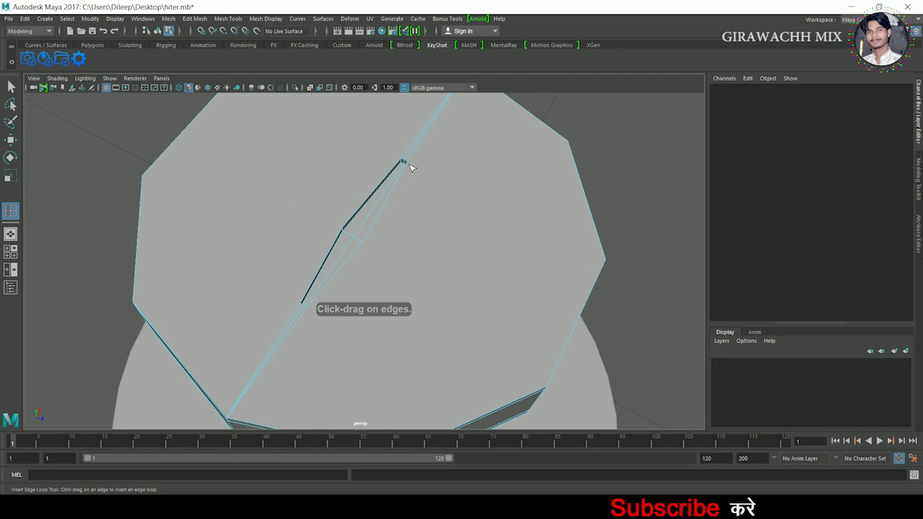
pyautogui.click(408, 166)
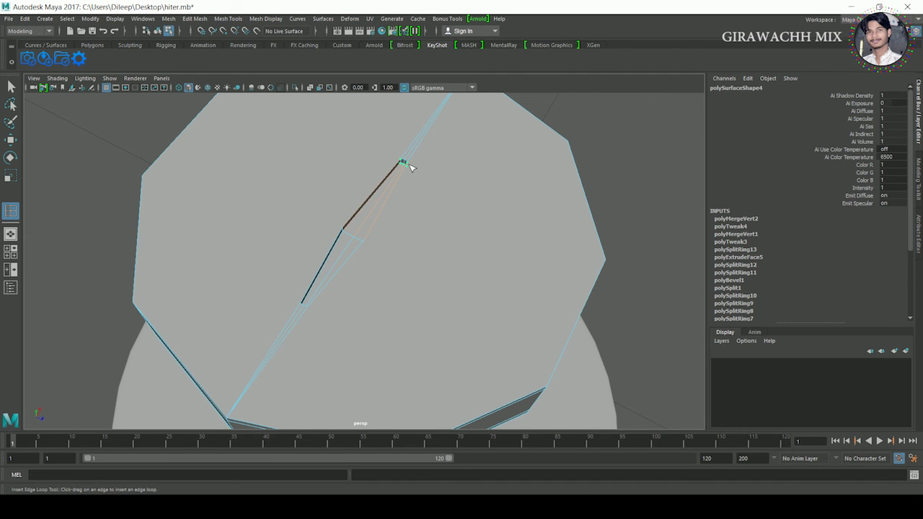
pyautogui.moveTo(409, 166); pyautogui.dragTo(423, 170)
pyautogui.hotkey('ctrl', 'z')
# Step: Insert an edge loop close to the slot's end from a nearer view, and undo the last insertion
pyautogui.scroll(5, 421, 180)
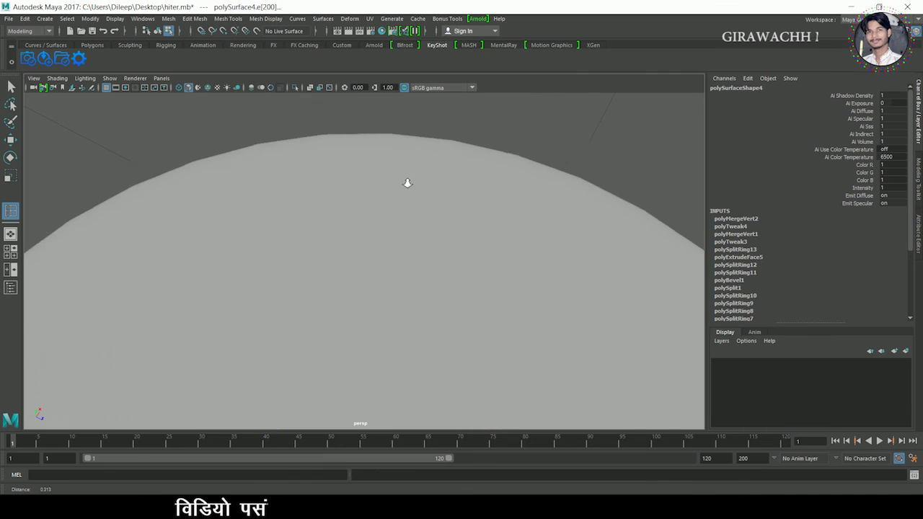
pyautogui.scroll(-3, 407, 183)
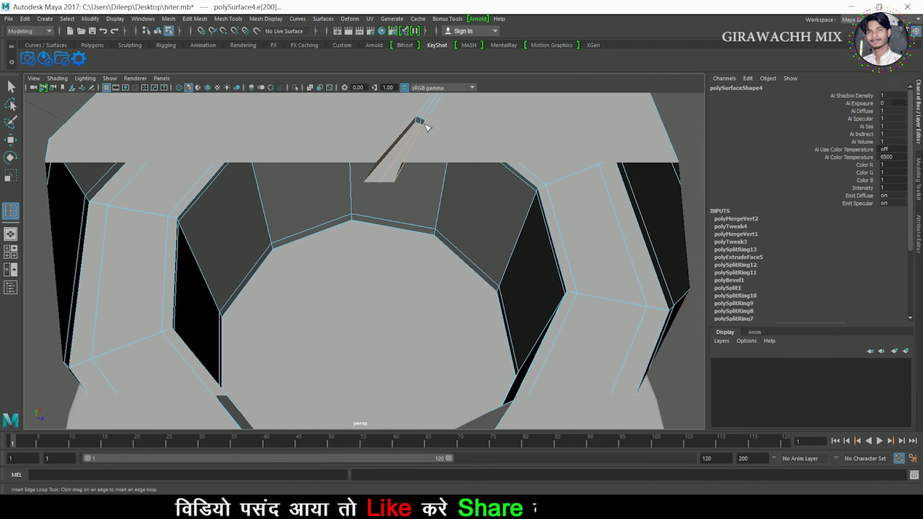
pyautogui.moveTo(426, 128); pyautogui.dragTo(425, 126)
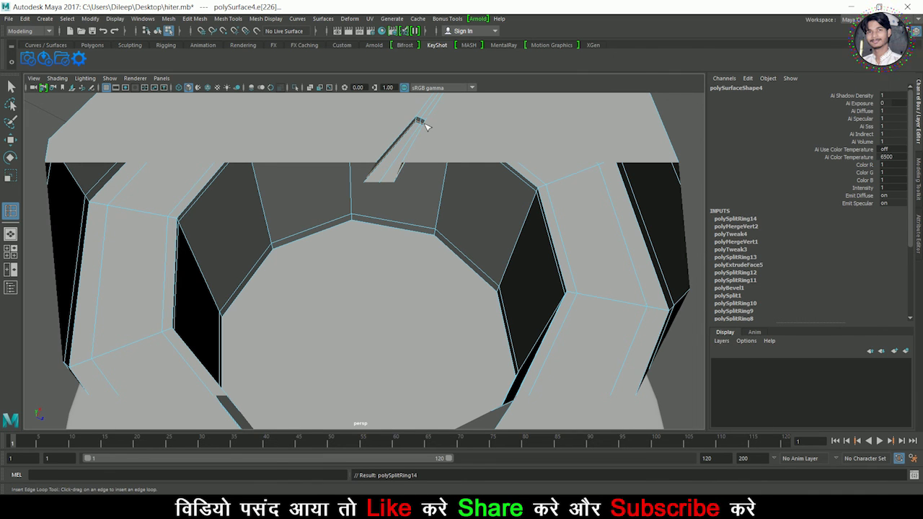
pyautogui.hotkey('ctrl', 'z')
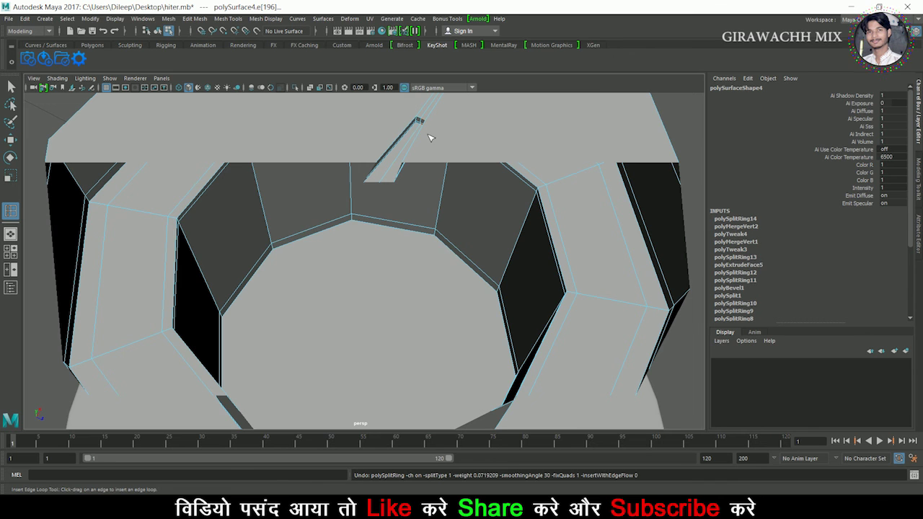